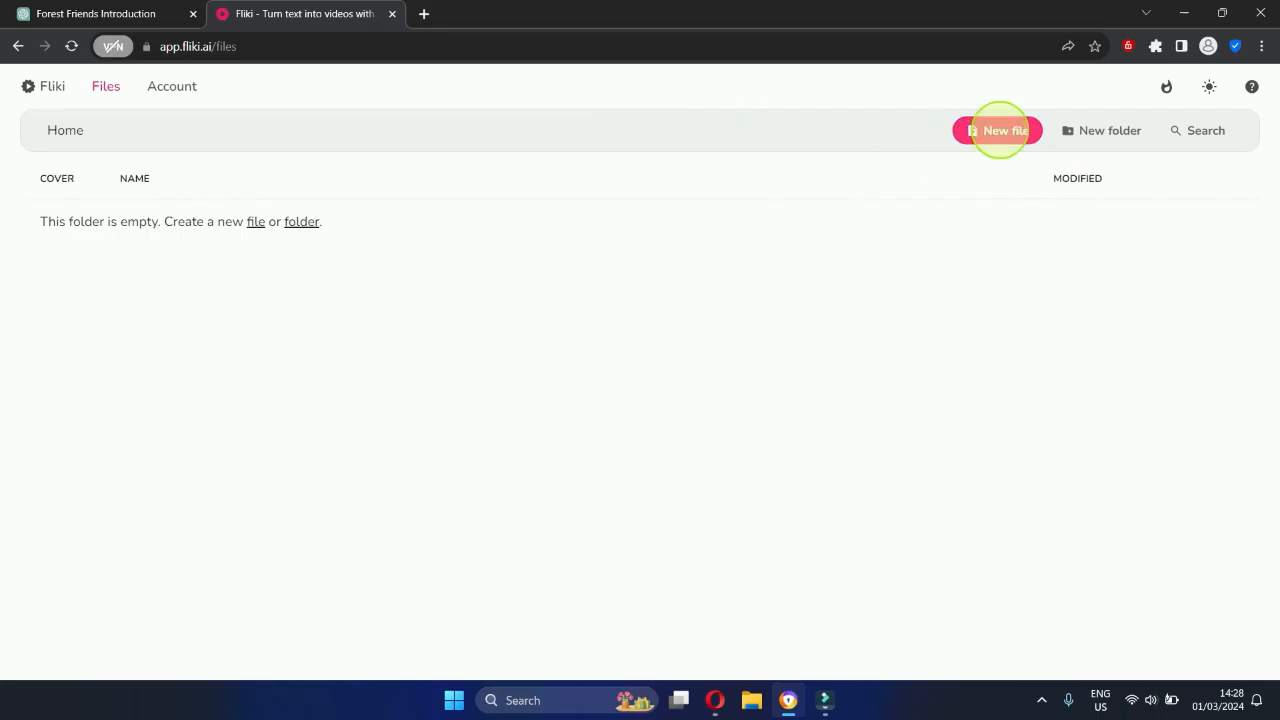
Create an audio file named "video 1" in English with the United States dialect, starting from empty
{"action": "left_click", "coordinate": [997, 130]}
{"action": "left_click", "coordinate": [718, 193]}
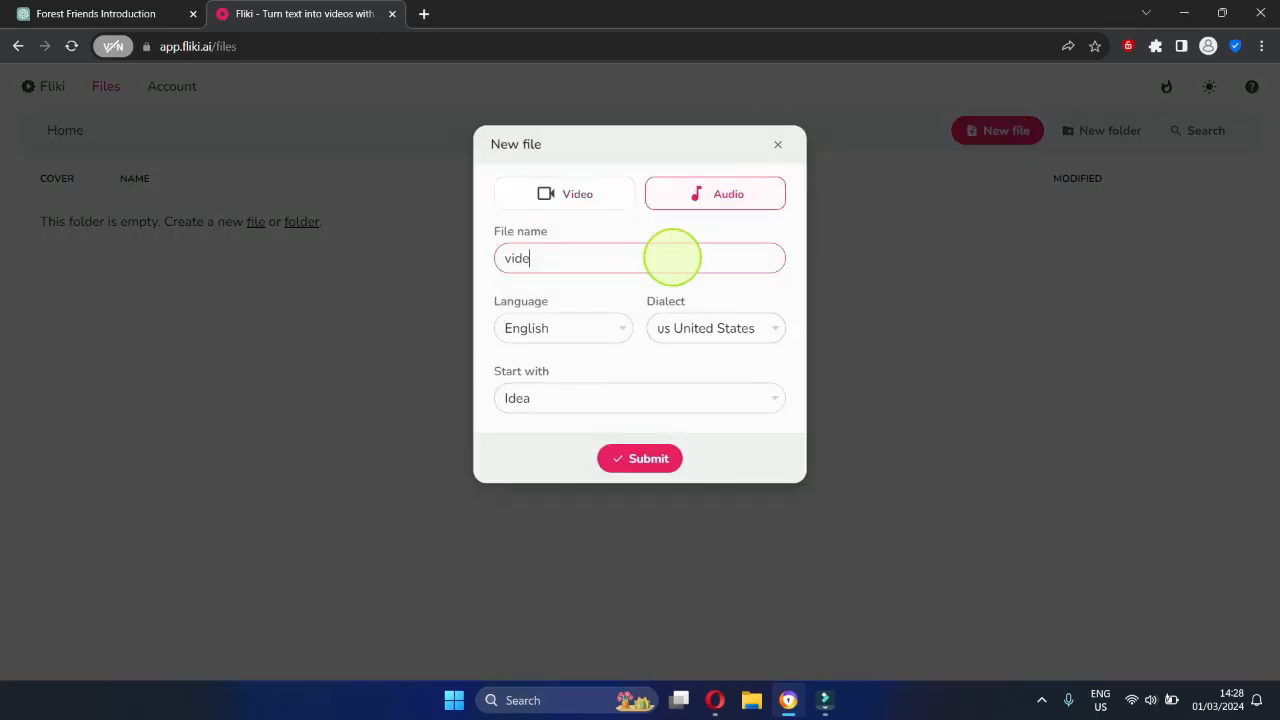
{"action": "left_click", "coordinate": [606, 398]}
{"action": "left_click", "coordinate": [557, 440]}
{"action": "left_click", "coordinate": [640, 458]}
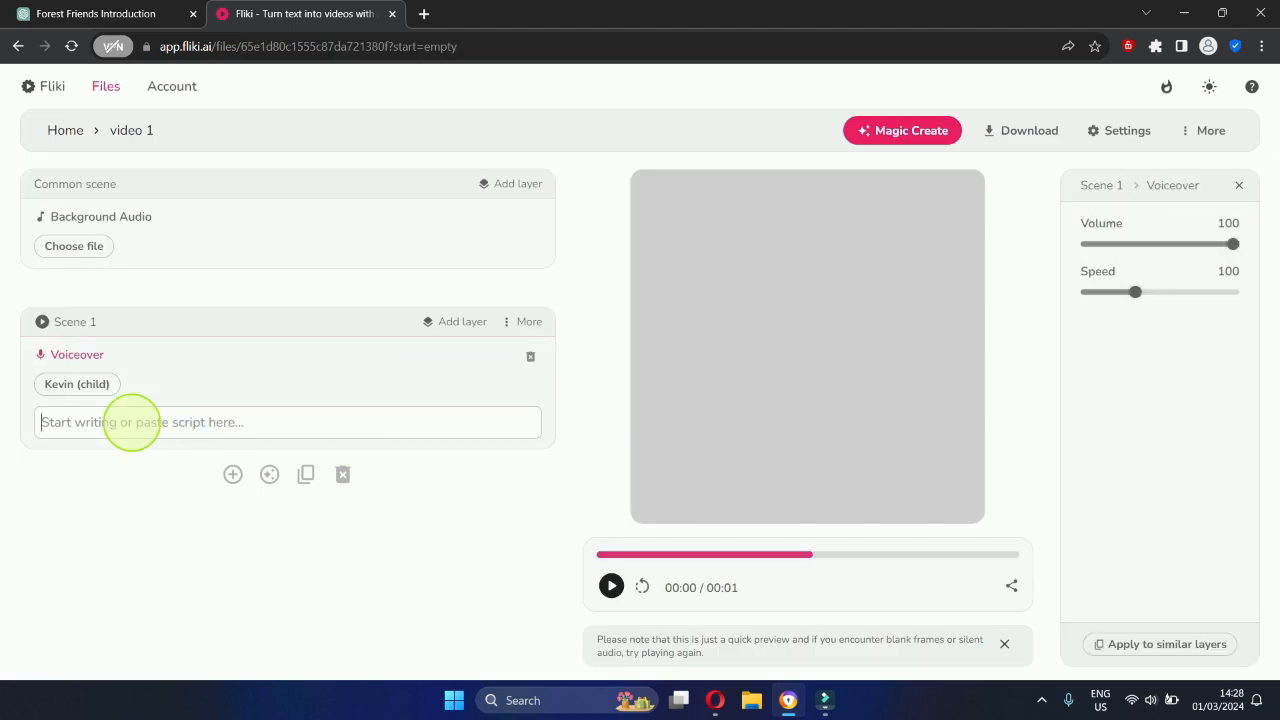
Paste Max the Monkey's copied welcome script into Scene 1's voiceover and select the whole text
{"action": "right_click", "coordinate": [134, 421]}
{"action": "left_click", "coordinate": [271, 278]}
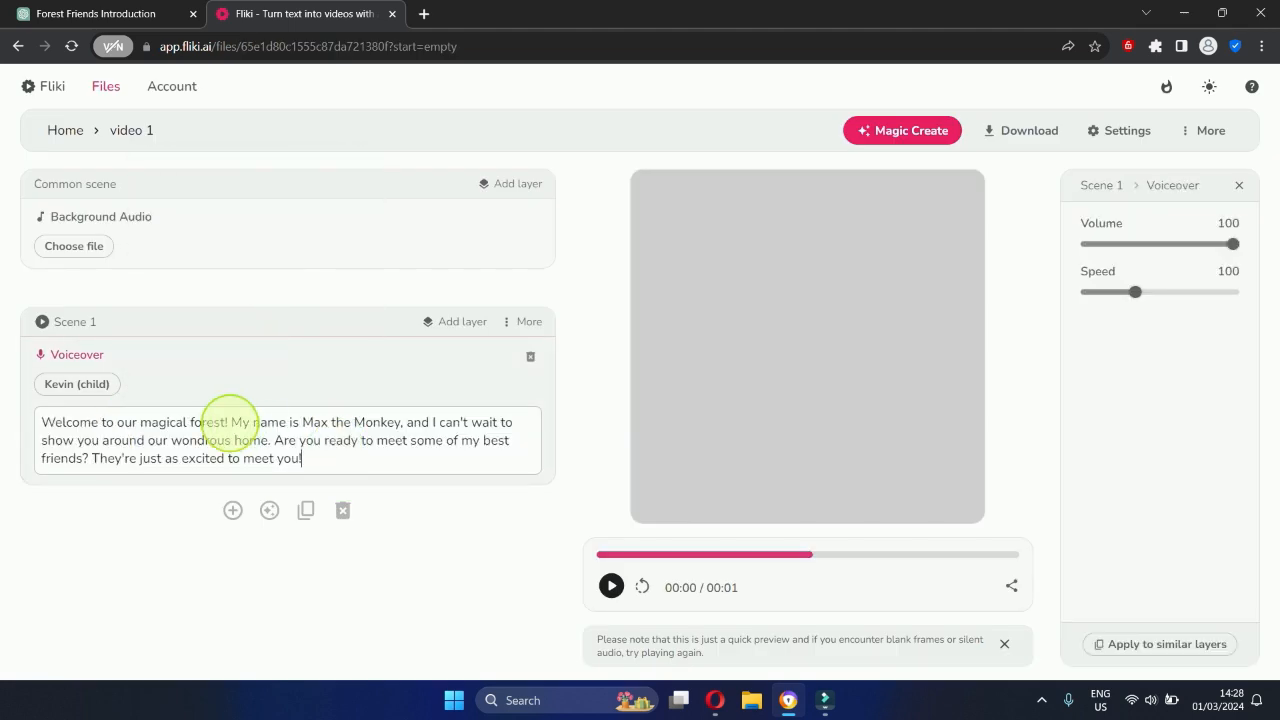
{"action": "left_click_drag", "start_coordinate": [312, 458], "coordinate": [30, 405]}
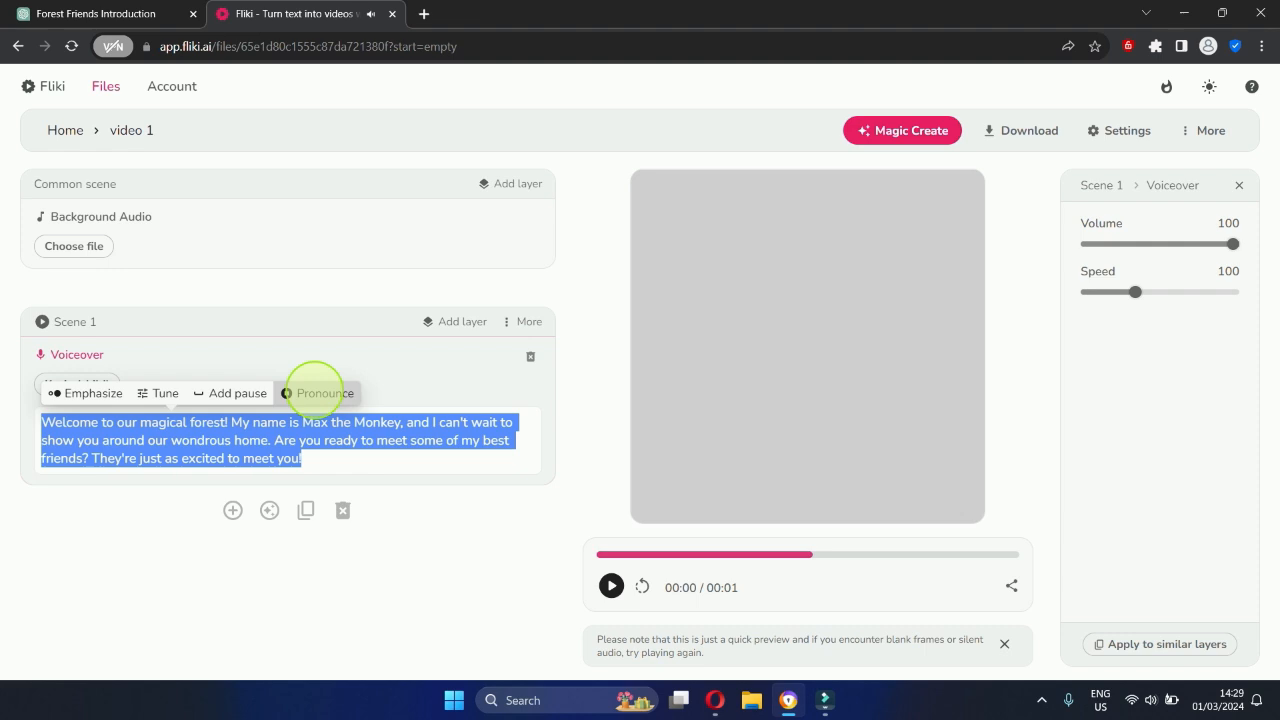
Add Scene 2 with the line "Come on, let's go find them" and delete that line from the end of Scene 1
{"action": "left_click", "coordinate": [232, 510]}
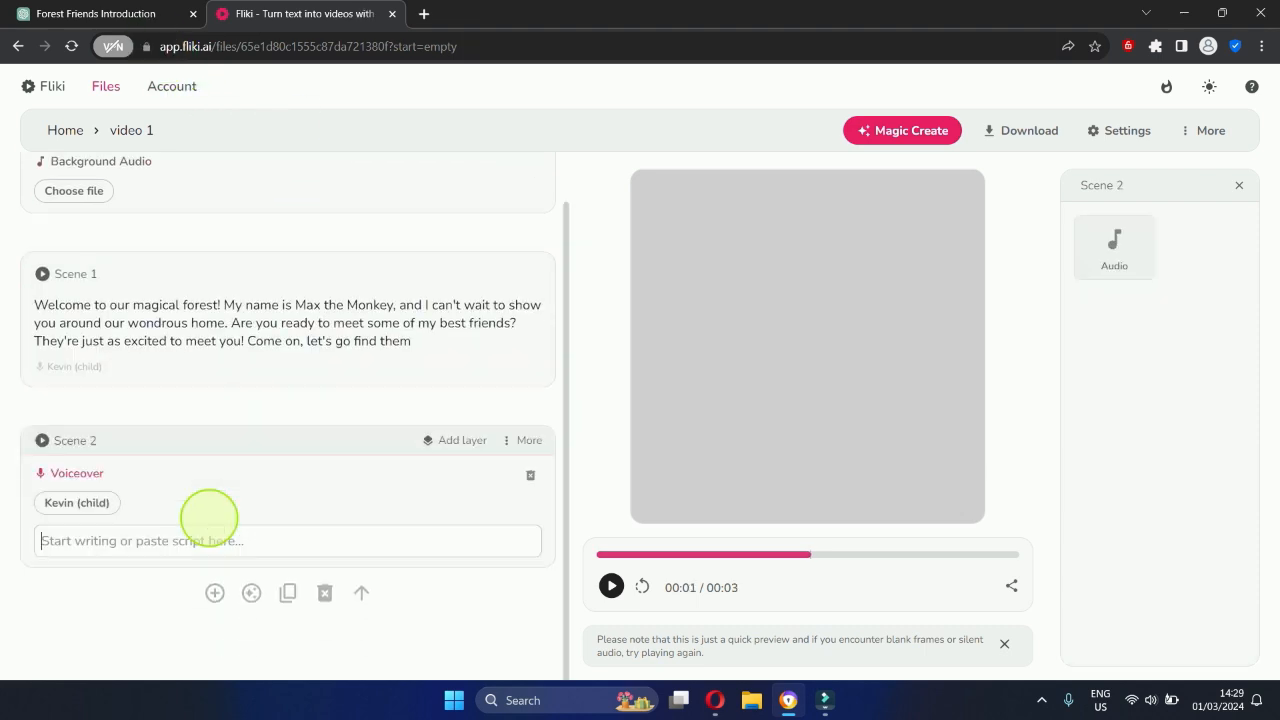
{"action": "type", "text": "Come on, let's go find them"}
{"action": "left_click", "coordinate": [412, 341]}
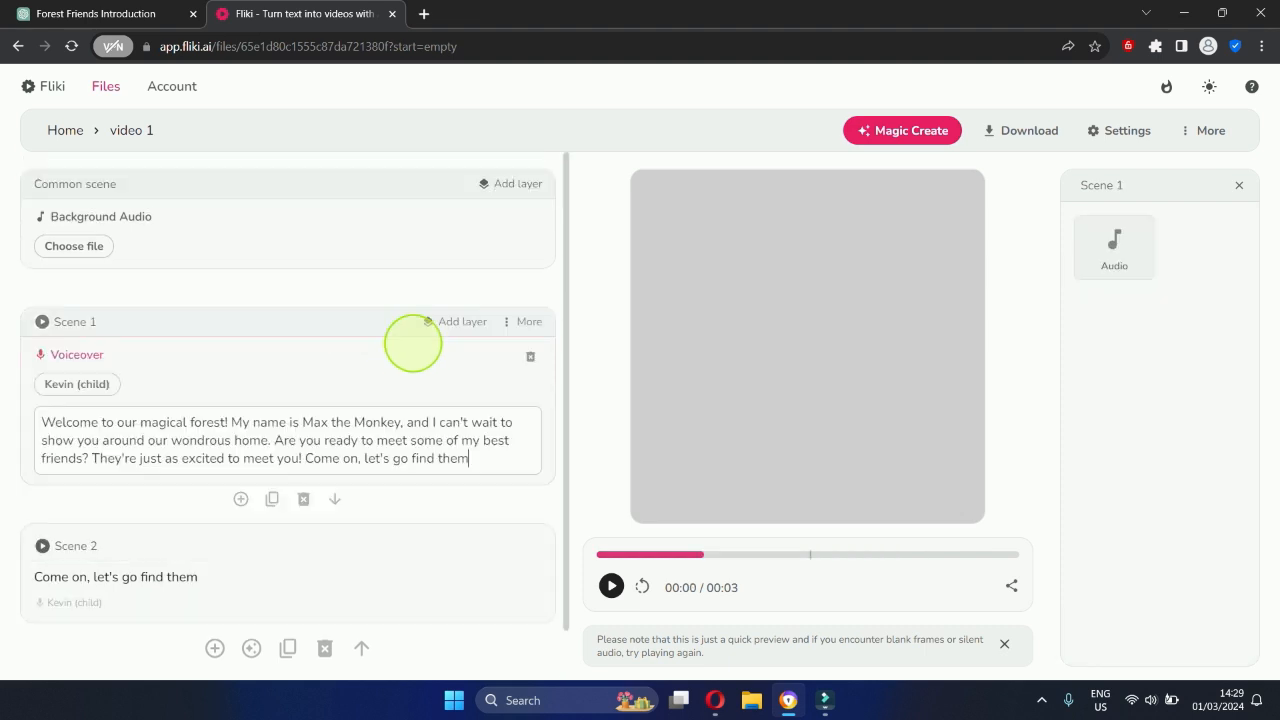
{"action": "left_click_drag", "start_coordinate": [481, 460], "coordinate": [306, 462]}
{"action": "key", "text": "BackSpace"}
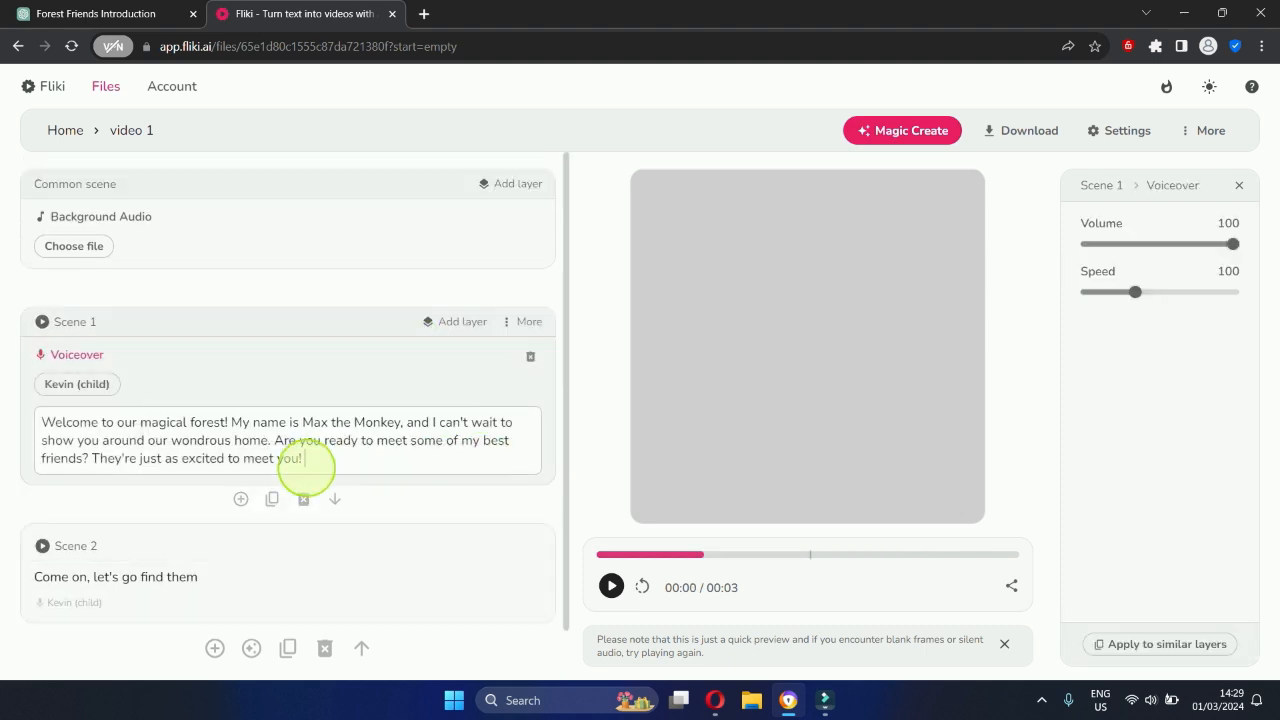
Add Scene 3 with the line introducing Daisy the Deer and Scene 4 with her "Hello, everyone!" reply about roaming the forest
{"action": "left_click", "coordinate": [213, 591]}
{"action": "type", "text": "Our first friend is Daisy the Deer. Daisy, say hi to our new friends!"}
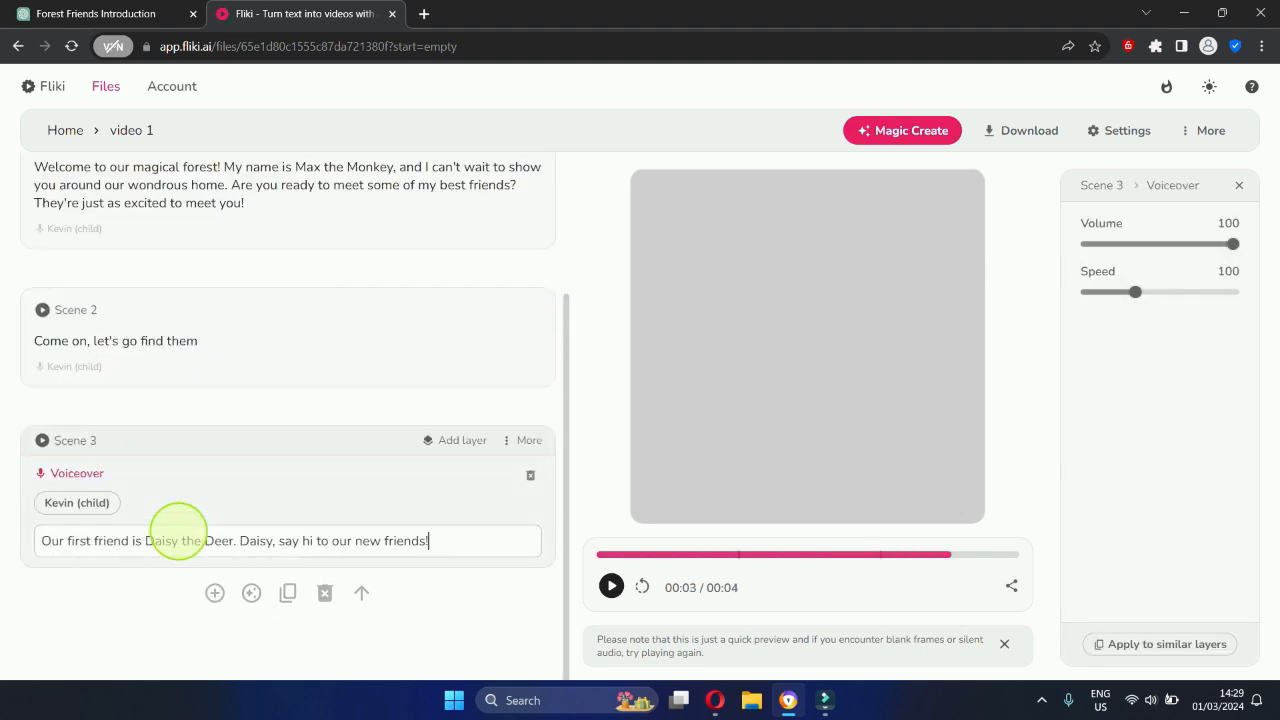
{"action": "left_click", "coordinate": [213, 592]}
{"action": "type", "text": "Hello, everyone! I love to roam the forest and nibble on fresh grass. The forest is full of wonderful places to explore!\""}
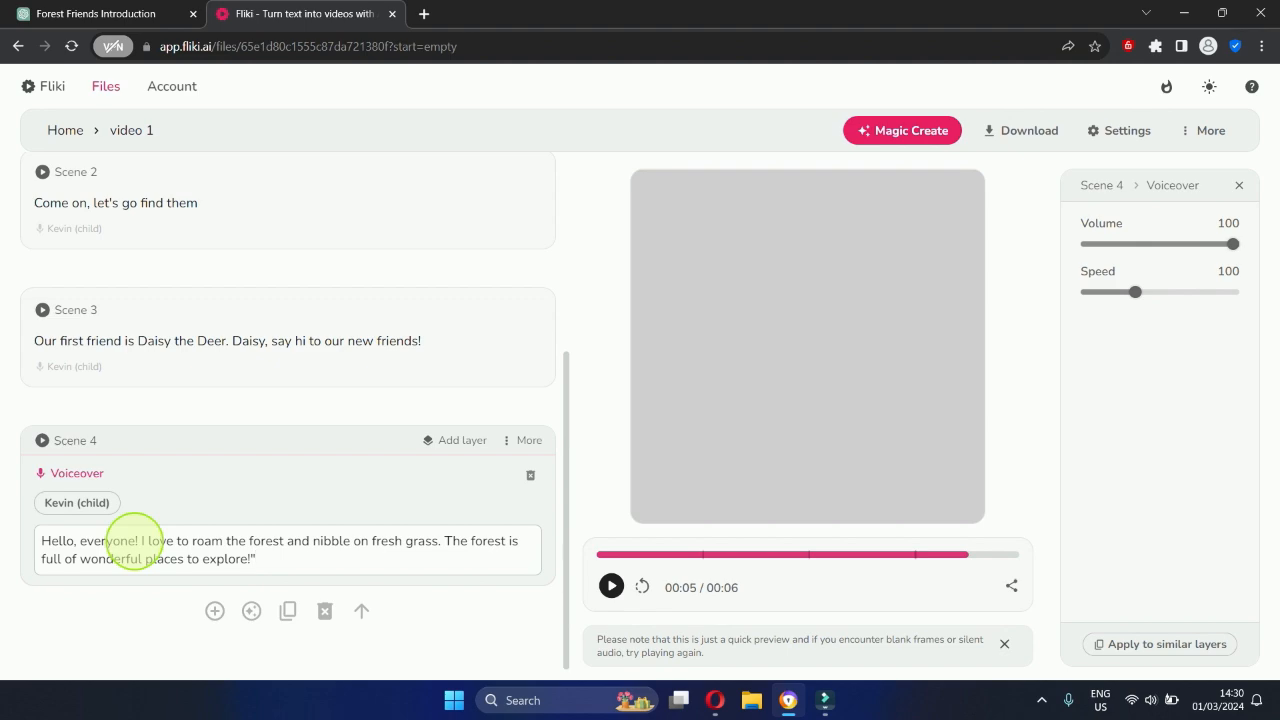
Change Scene 4's voice to Ivy (child) and select its whole script
{"action": "left_click", "coordinate": [97, 485]}
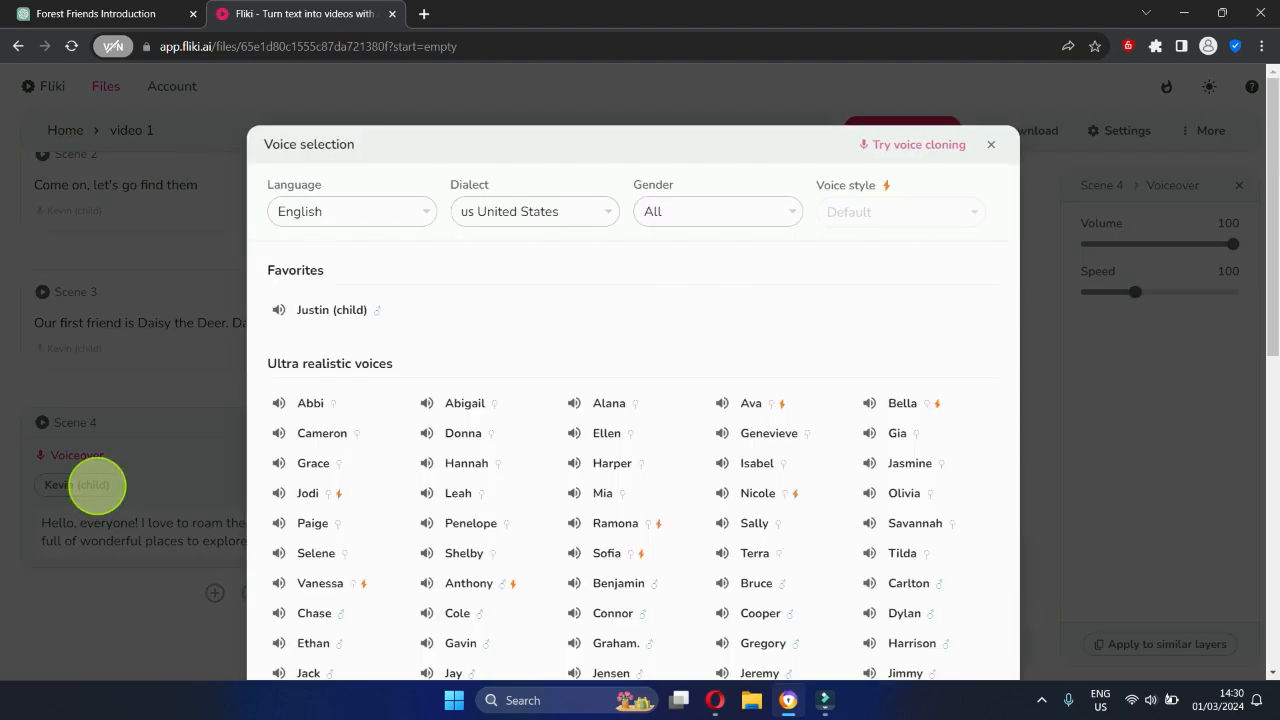
{"action": "scroll", "coordinate": [500, 320], "scroll_direction": "down", "scroll_amount": 6}
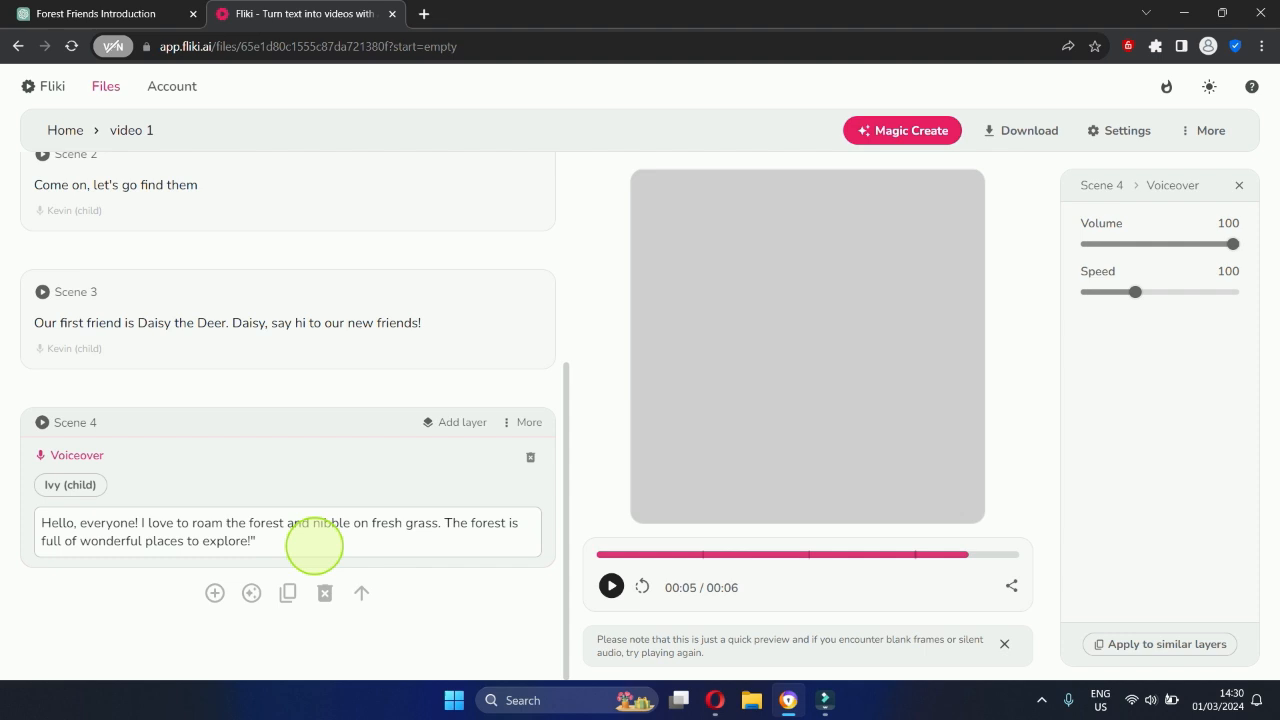
{"action": "left_click_drag", "start_coordinate": [314, 545], "coordinate": [14, 522]}
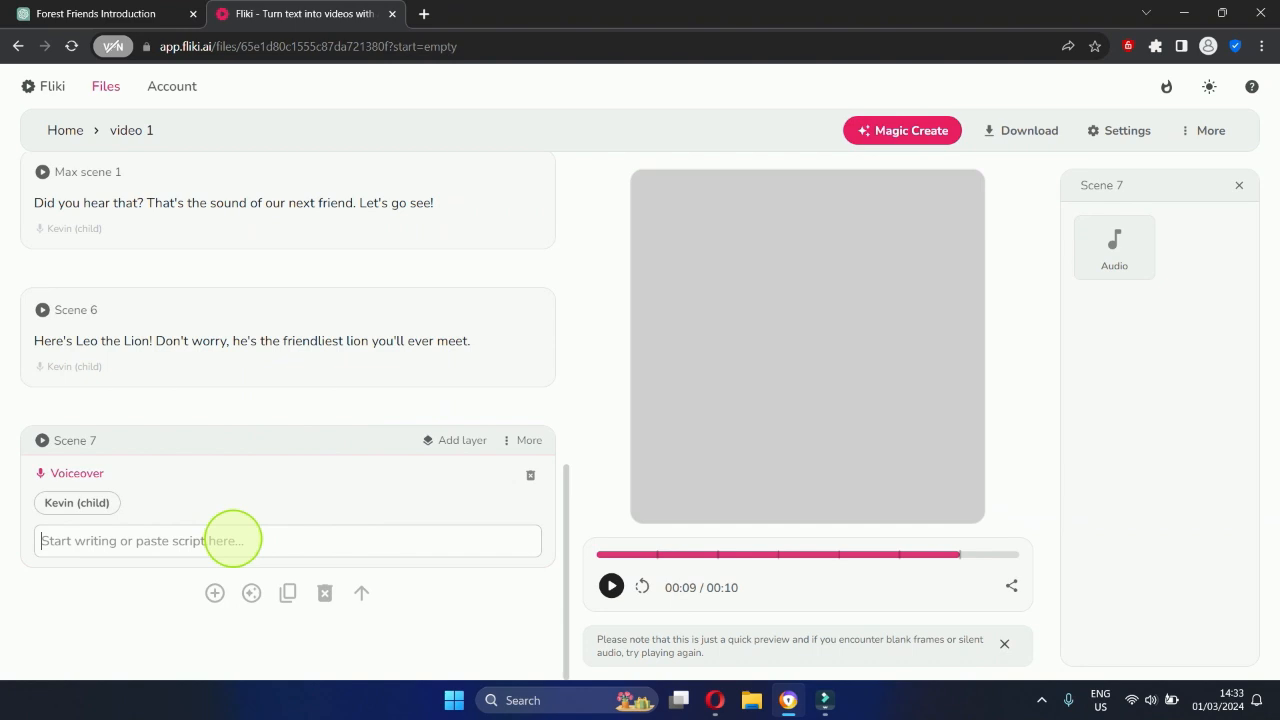
Enter Leo the Lion's "Welcome, friends!" script about being king of the forest in Scene 7 and select the full text
{"action": "left_click", "coordinate": [225, 536]}
{"action": "type", "text": "Welcome, friends! It's a pleasure to meet you. I may be king of the forest, but I make sure all my friends feel safe and happy here."}
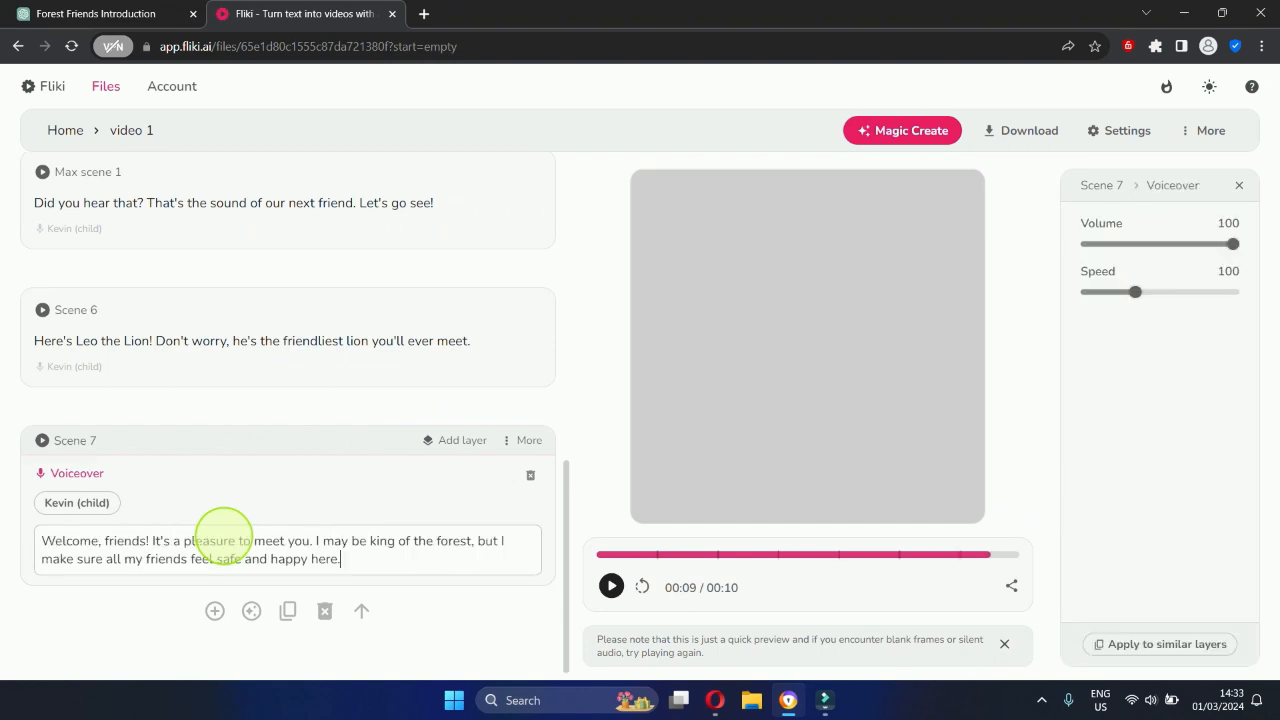
{"action": "key", "text": "ctrl+a"}
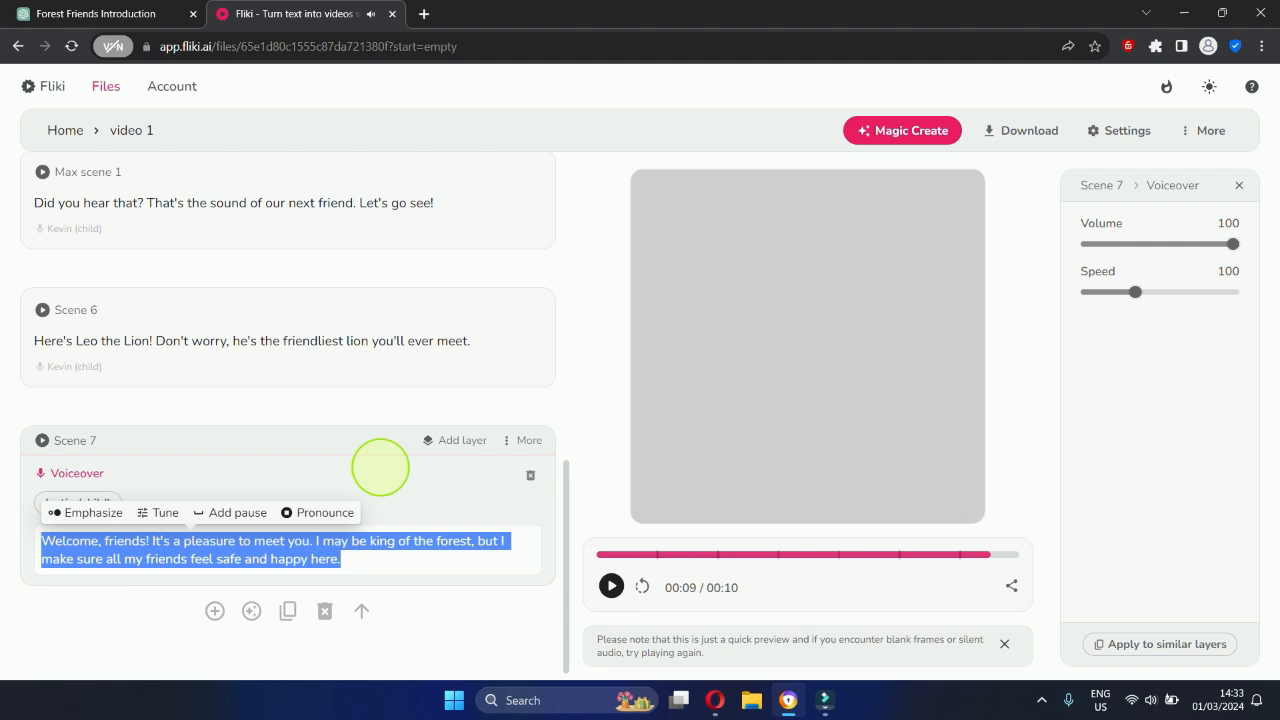
{"action": "left_click", "coordinate": [380, 467]}
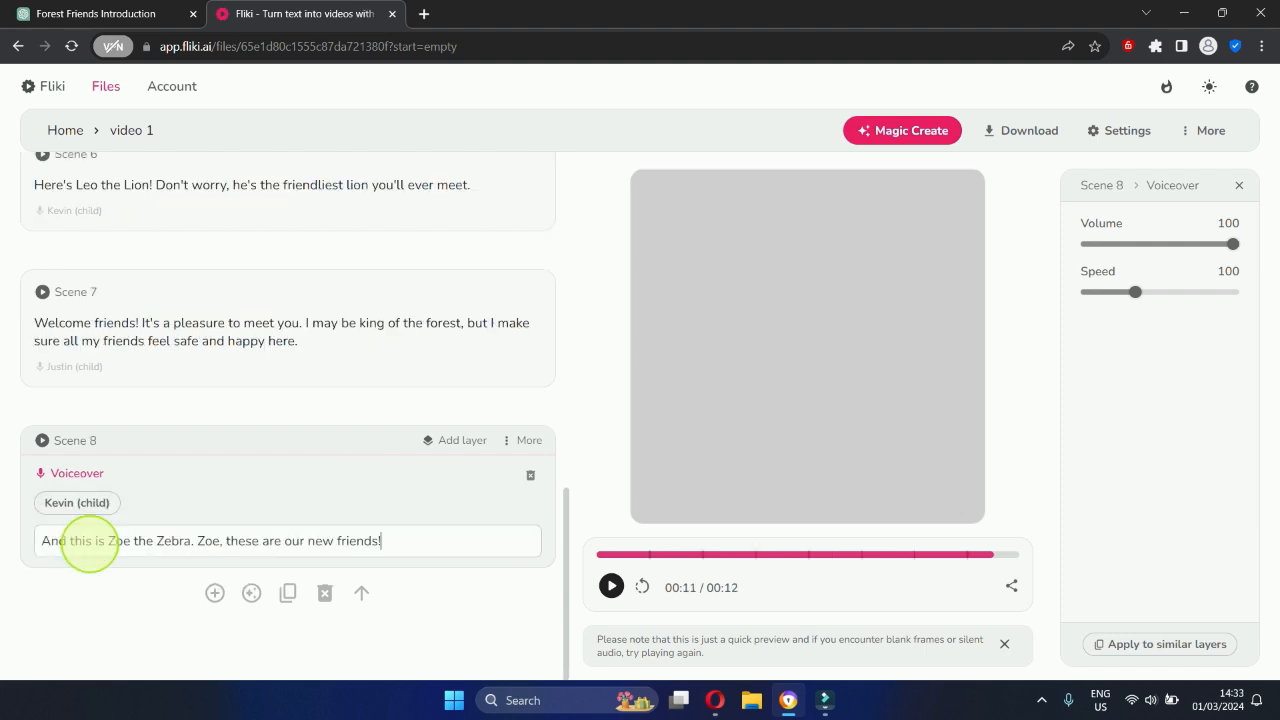
Add Scene 9 with Zoe the Zebra's "Hi there!" reply about spending her days by the water and select its text
{"action": "key", "text": "Return"}
{"action": "type", "text": "Hi there! I love spending my days by the water. The forest is full of life, and there's always something new to discover!"}
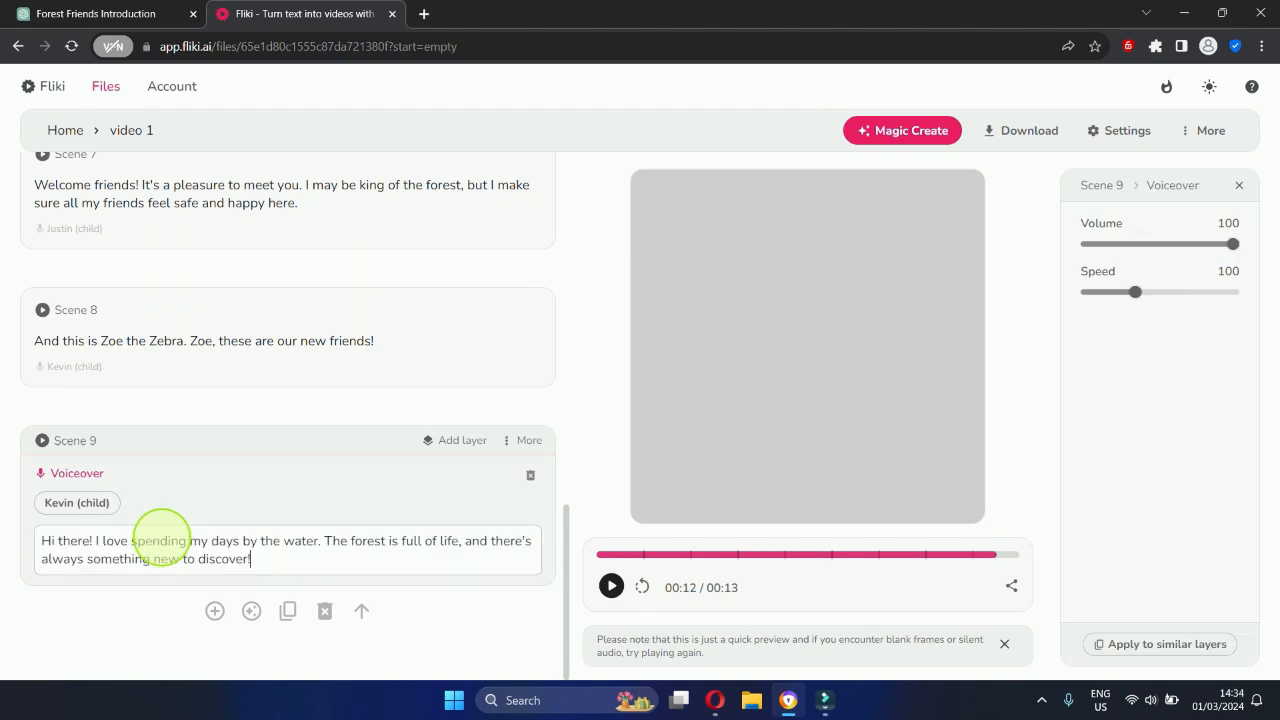
{"action": "left_click_drag", "start_coordinate": [271, 546], "coordinate": [3, 518]}
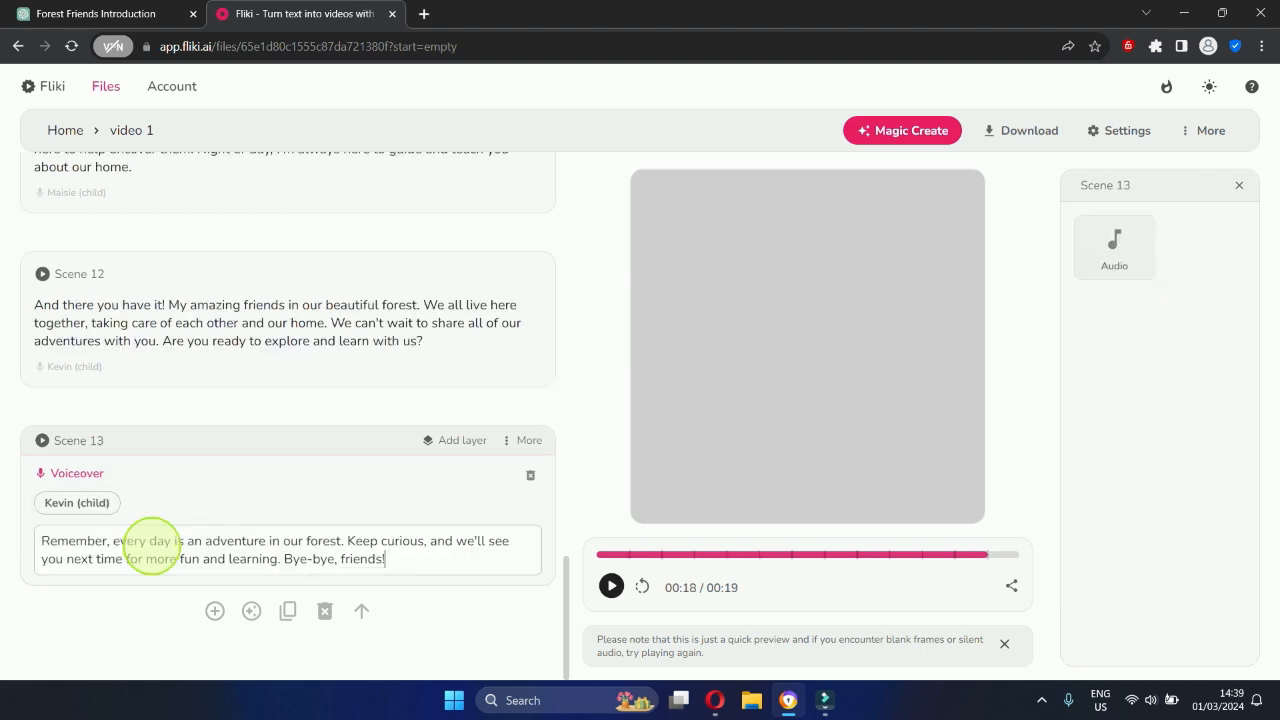
{"action": "left_click", "coordinate": [229, 543]}
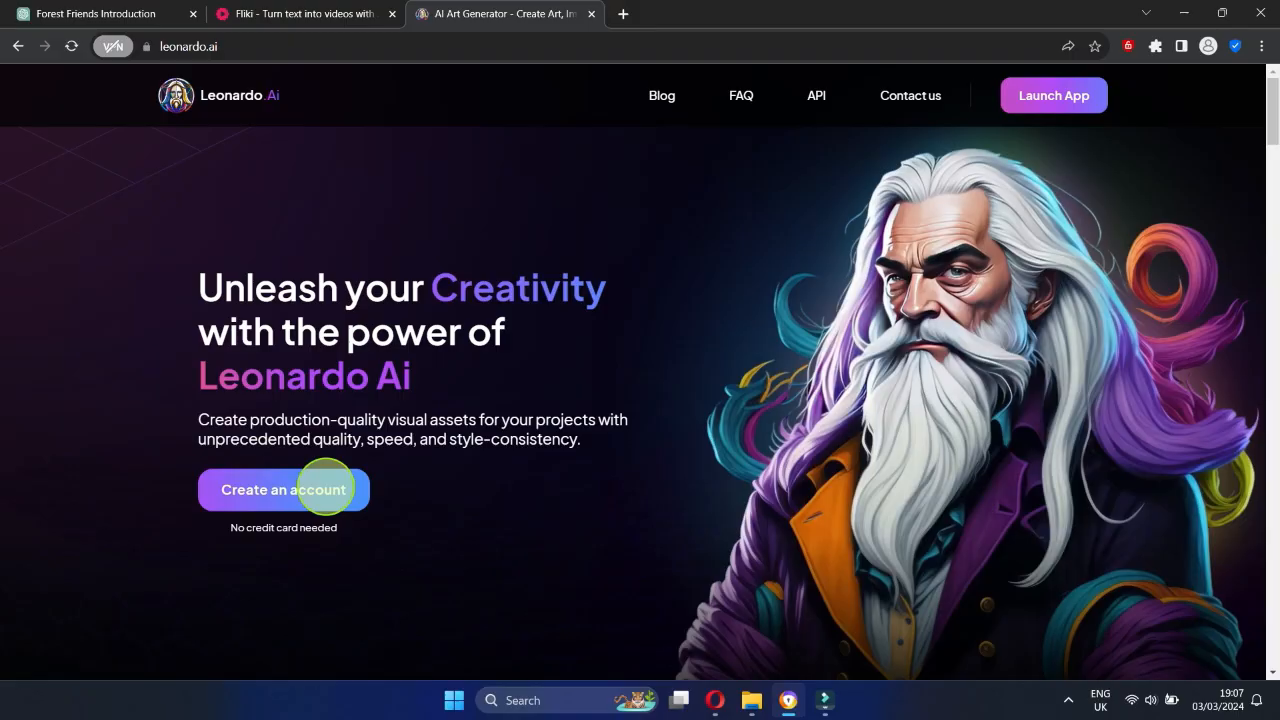
In Leonardo.Ai, enter the app, open Image Generation and choose the 3D Animation Style model
{"action": "left_click", "coordinate": [286, 486]}
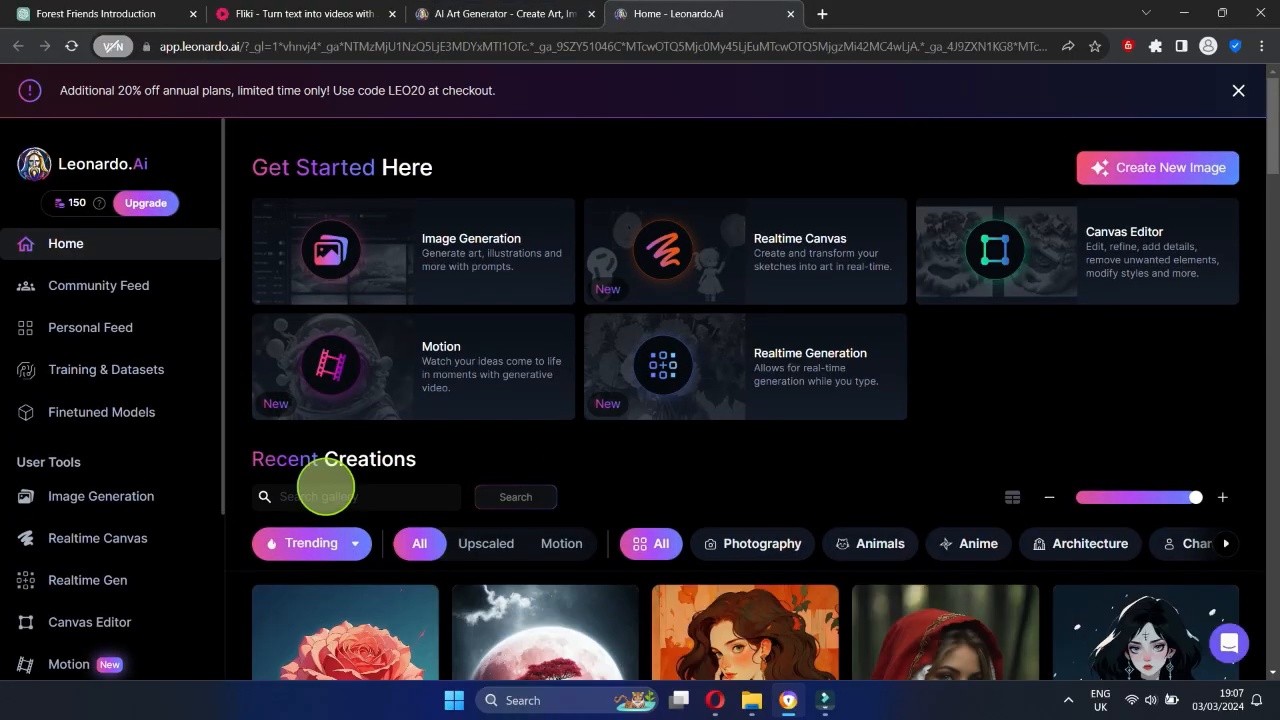
{"action": "left_click", "coordinate": [441, 259]}
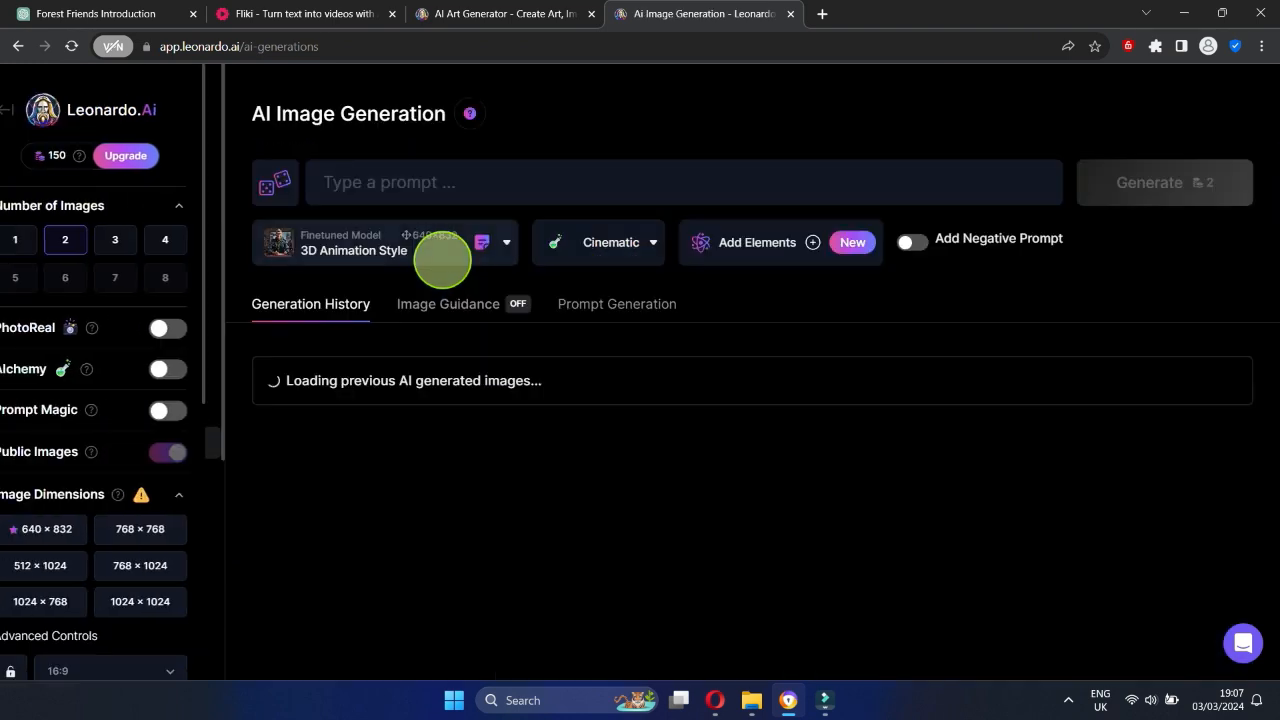
{"action": "left_click", "coordinate": [418, 258]}
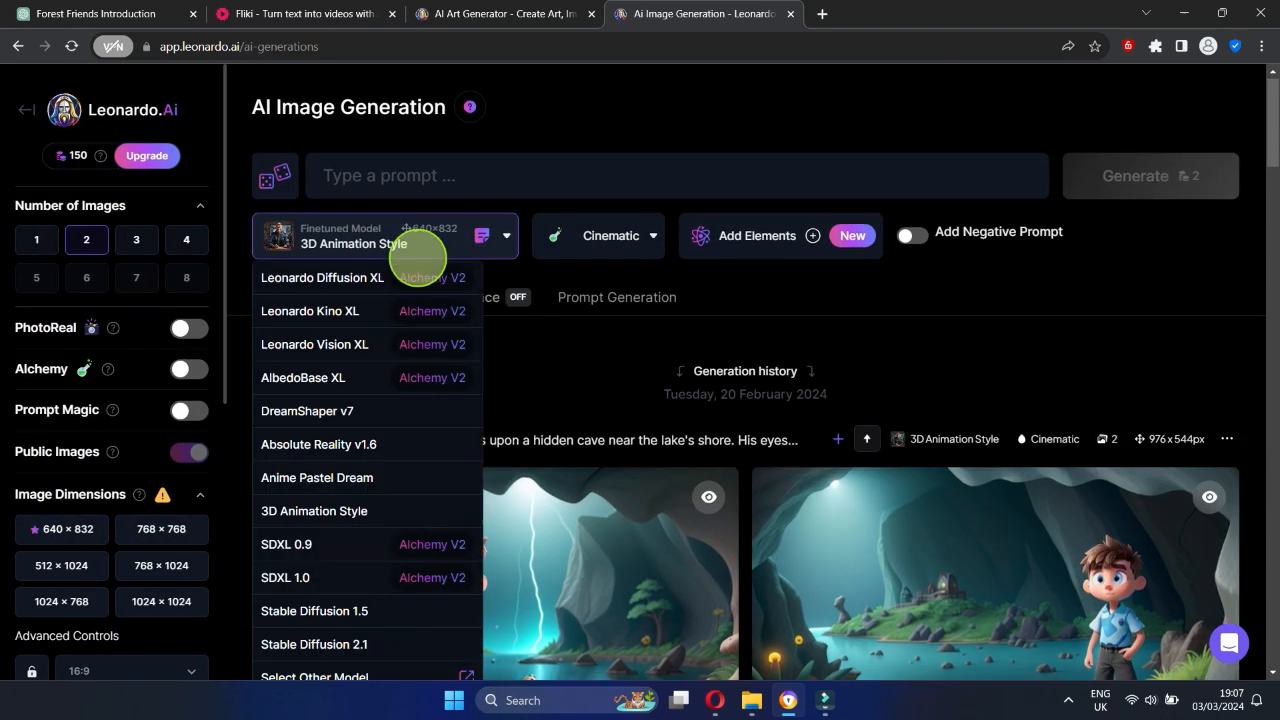
{"action": "left_click", "coordinate": [370, 507]}
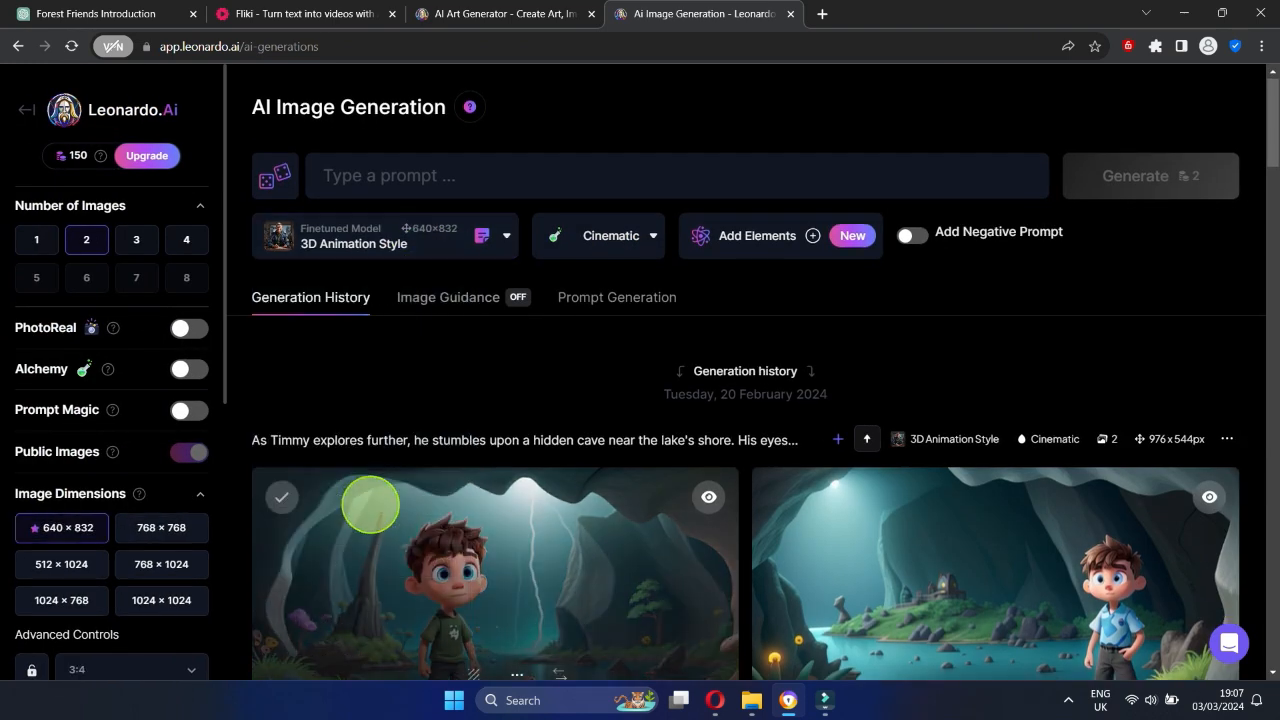
Set the aspect ratio of the generated images to 16:9
{"action": "scroll", "coordinate": [154, 523], "scroll_direction": "down", "scroll_amount": 2}
{"action": "left_click", "coordinate": [185, 493]}
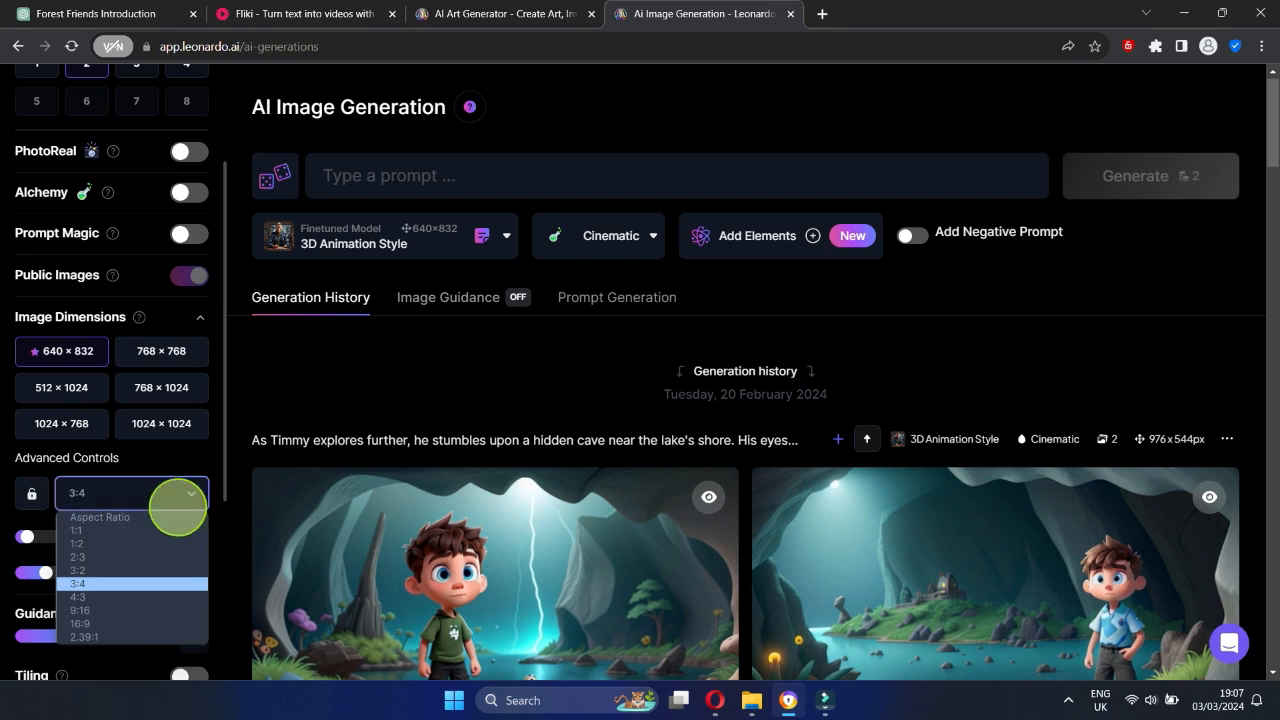
{"action": "left_click", "coordinate": [118, 618]}
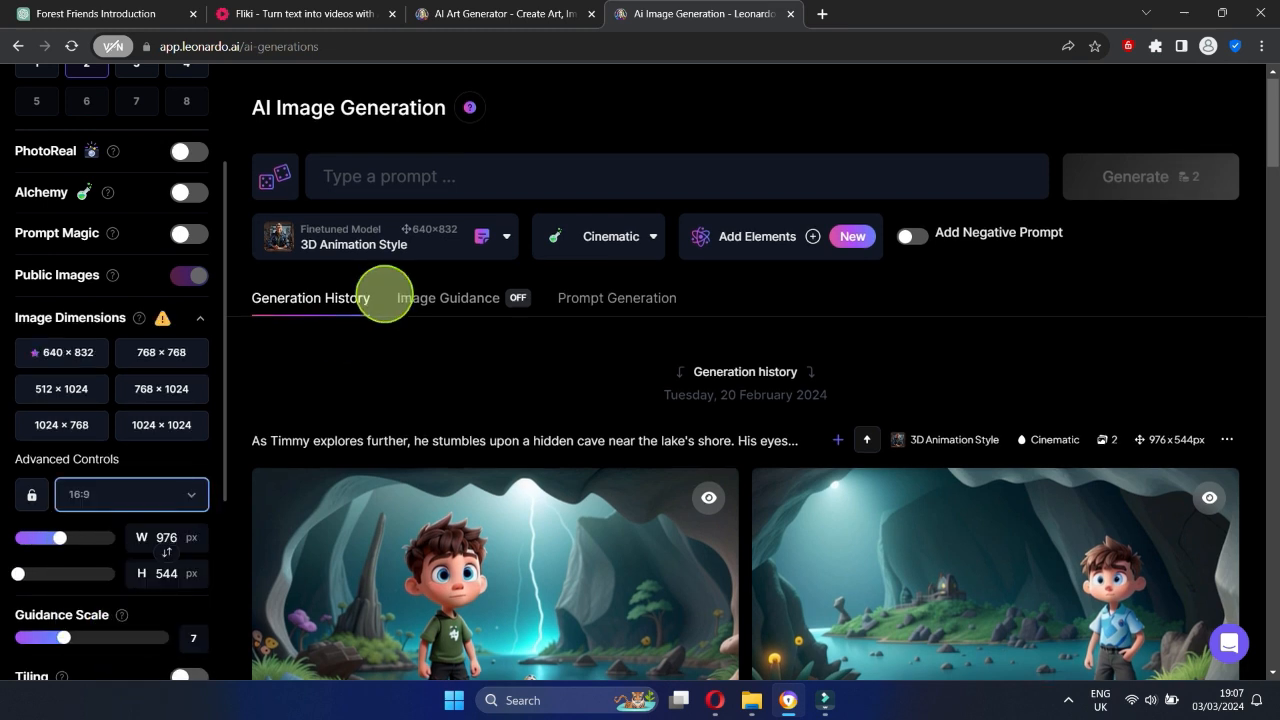
Generate a lush, serene forest scene with towering trees, dappled sunlight and a winding path, and run the alternate upscale on the image
{"action": "left_click", "coordinate": [518, 186]}
{"action": "type", "text": "Generate a lush, serene forest scene with towering trees, dappled sunlight filtering through the canopy, a winding path leading into the depths of the woods, and verdant landscape."}
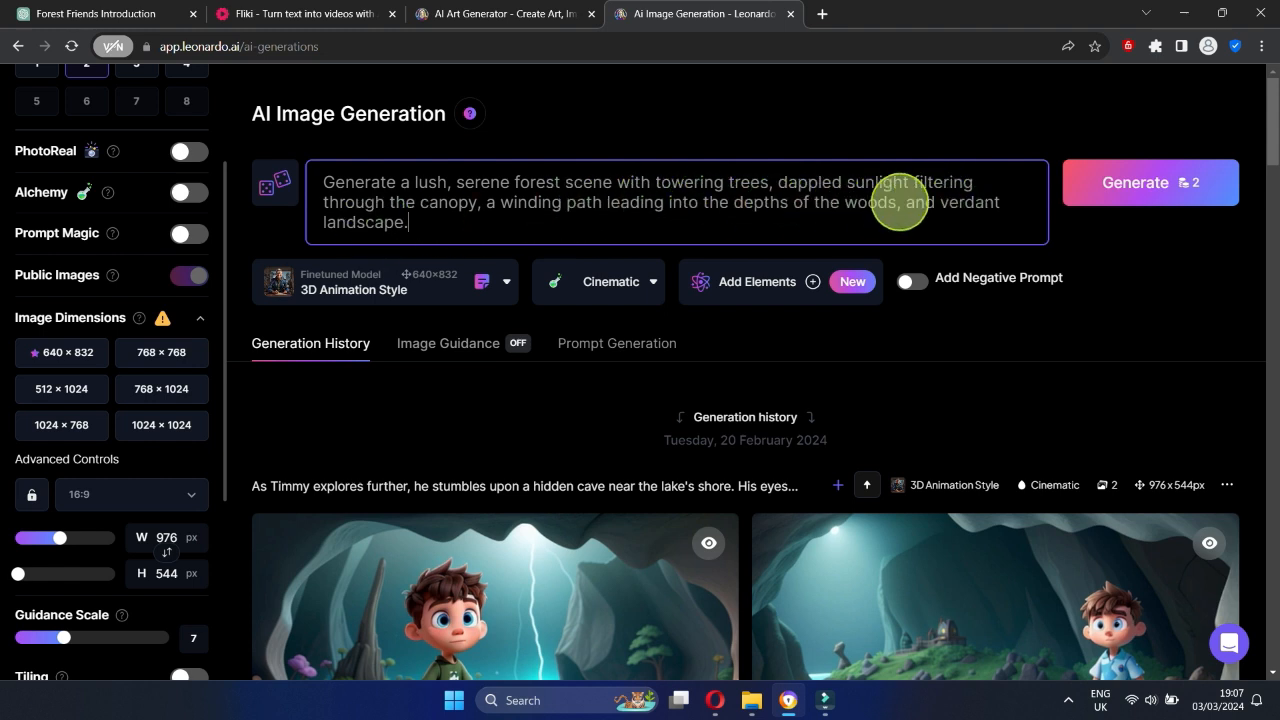
{"action": "left_click", "coordinate": [1115, 182]}
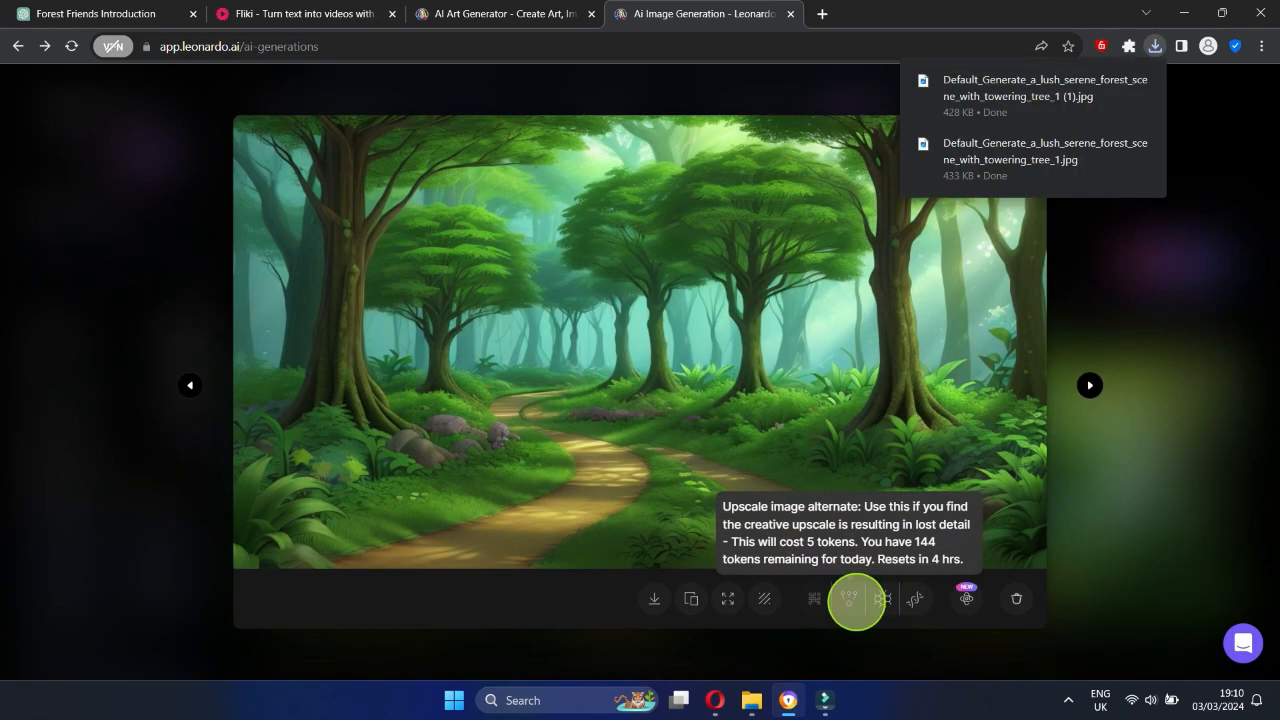
{"action": "left_click", "coordinate": [849, 599]}
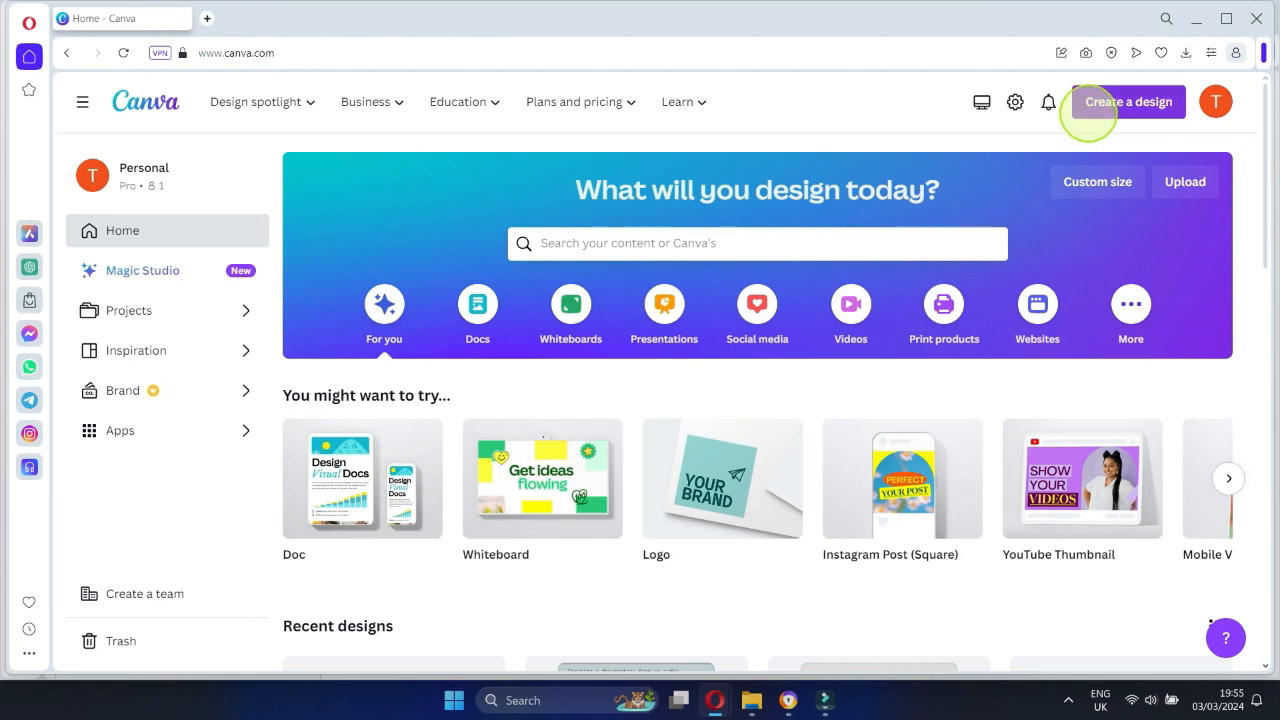
In Canva, create a Youtube Video Chapter design and set the forest image as its background
{"action": "left_click", "coordinate": [1088, 108]}
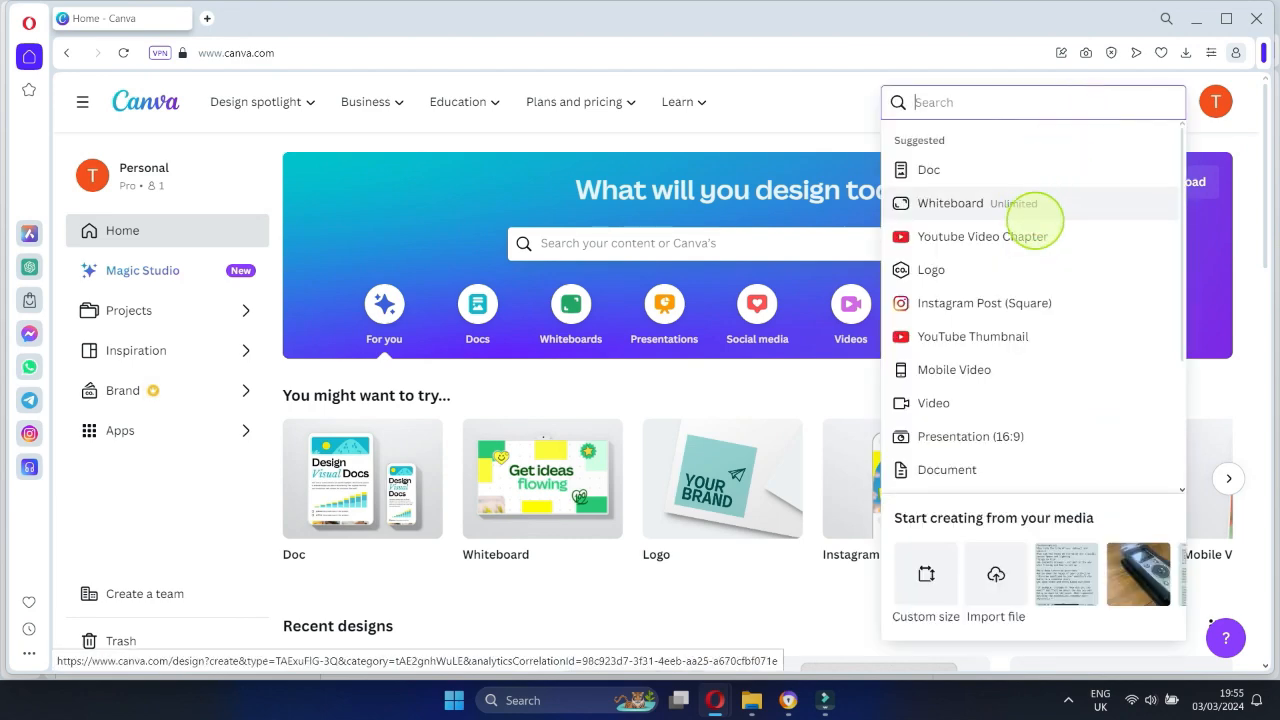
{"action": "left_click", "coordinate": [1037, 232]}
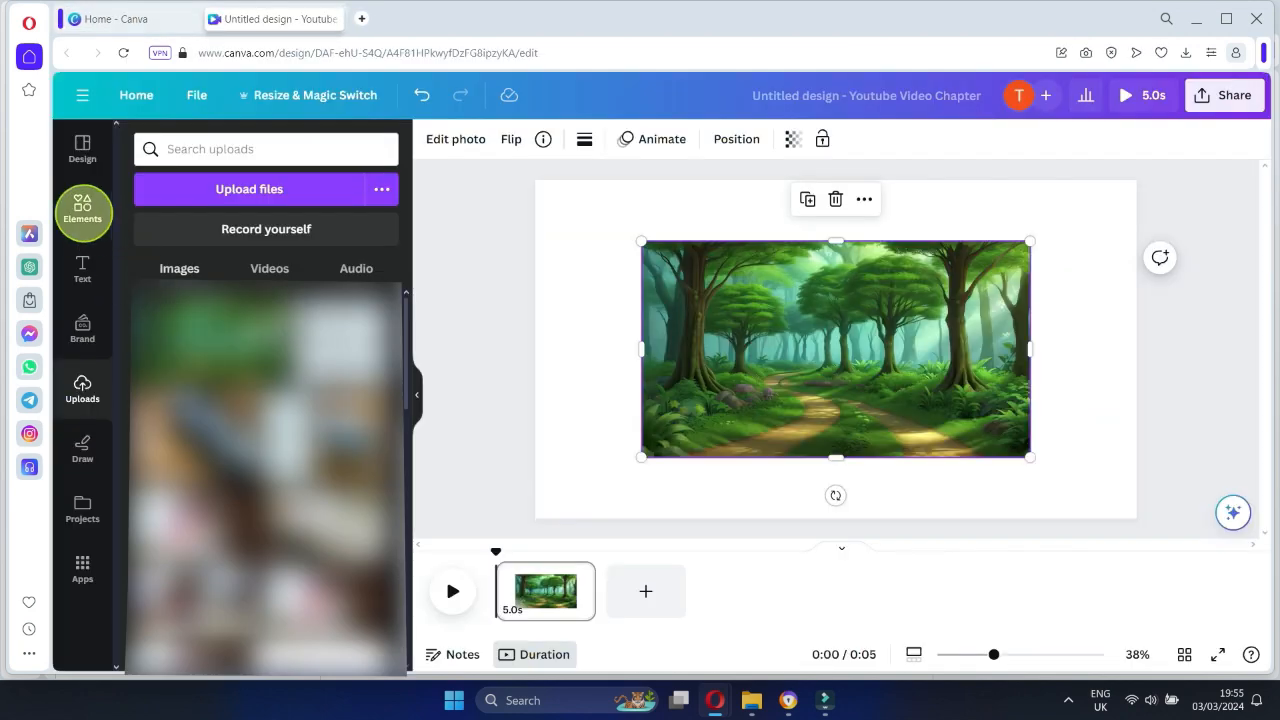
{"action": "left_click", "coordinate": [83, 211]}
{"action": "right_click", "coordinate": [745, 325]}
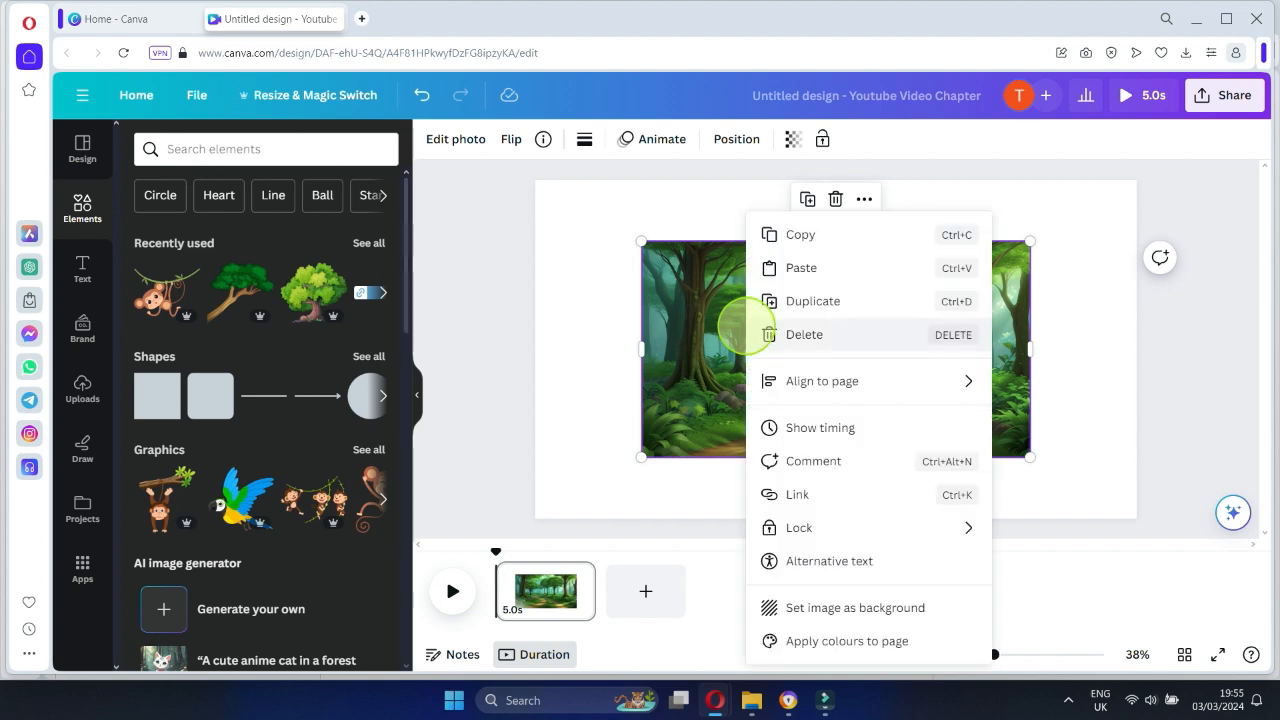
{"action": "left_click", "coordinate": [857, 607]}
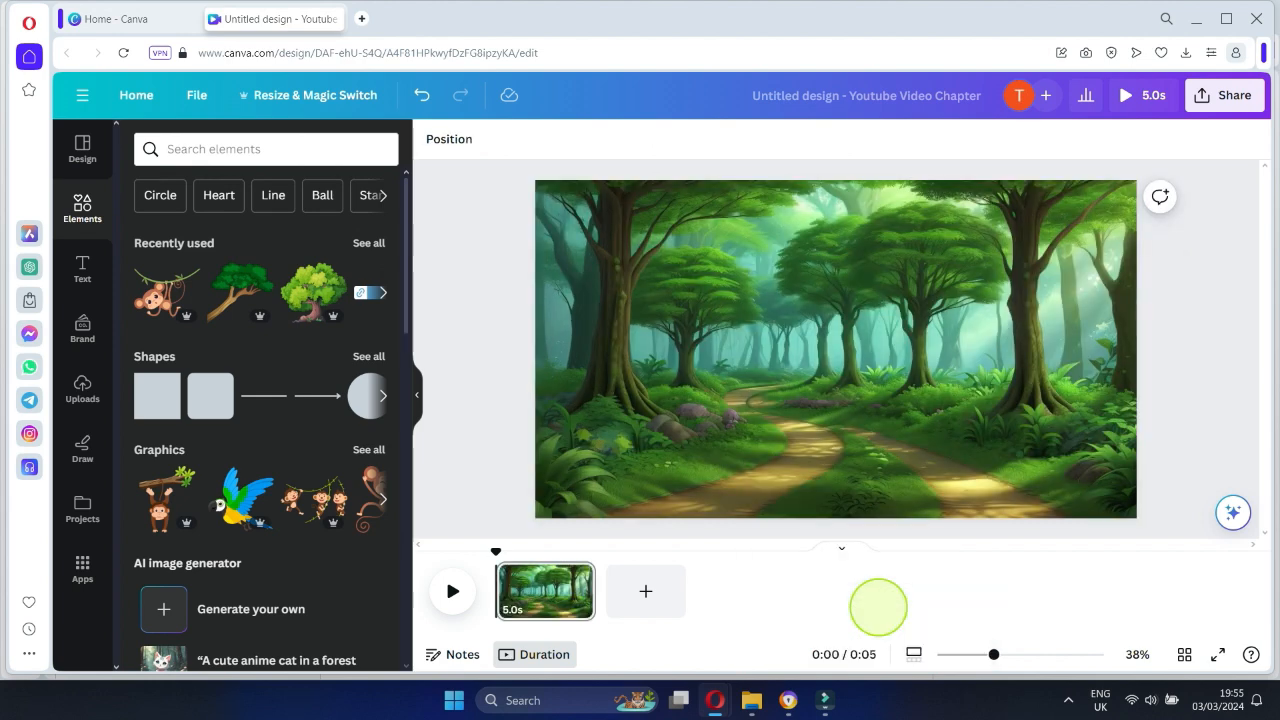
Add two subheadings over the forest background and change the upper one's text to "Forest Friends Adventure"
{"action": "left_click", "coordinate": [82, 268]}
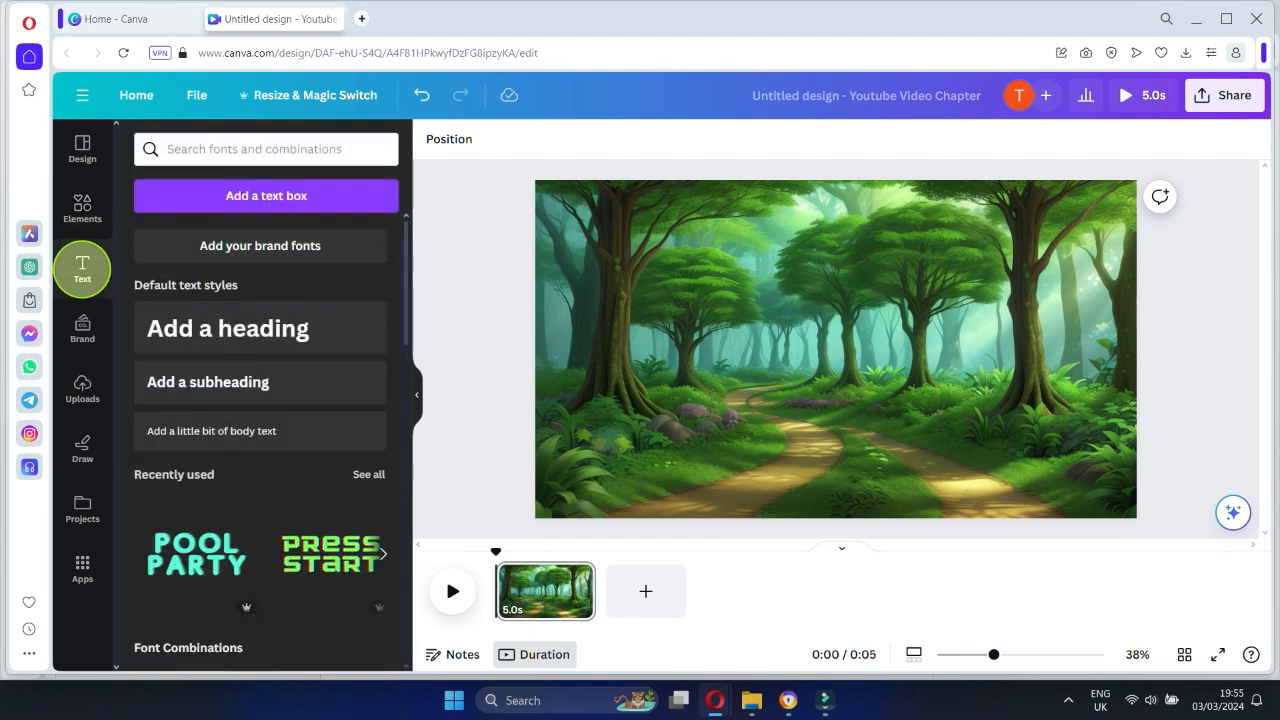
{"action": "left_click", "coordinate": [227, 383]}
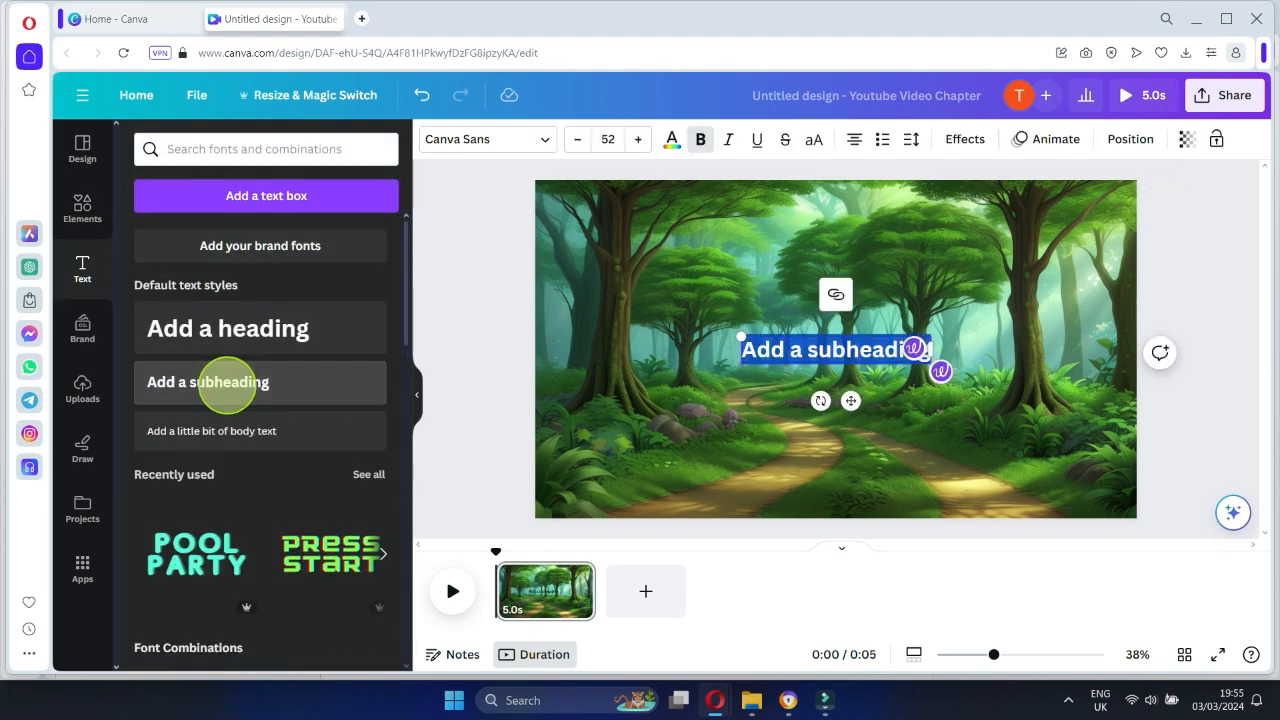
{"action": "left_click", "coordinate": [227, 383]}
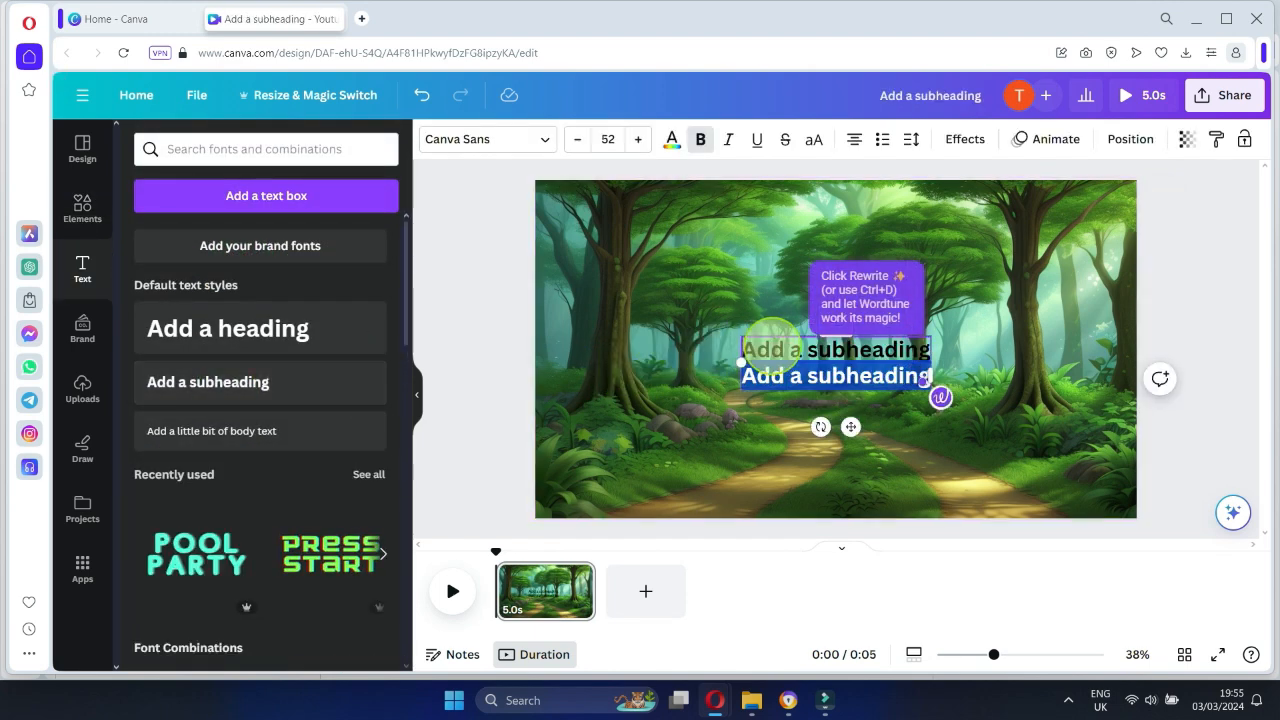
{"action": "double_click", "coordinate": [773, 345]}
{"action": "type", "text": "Forest Friends Adventure"}
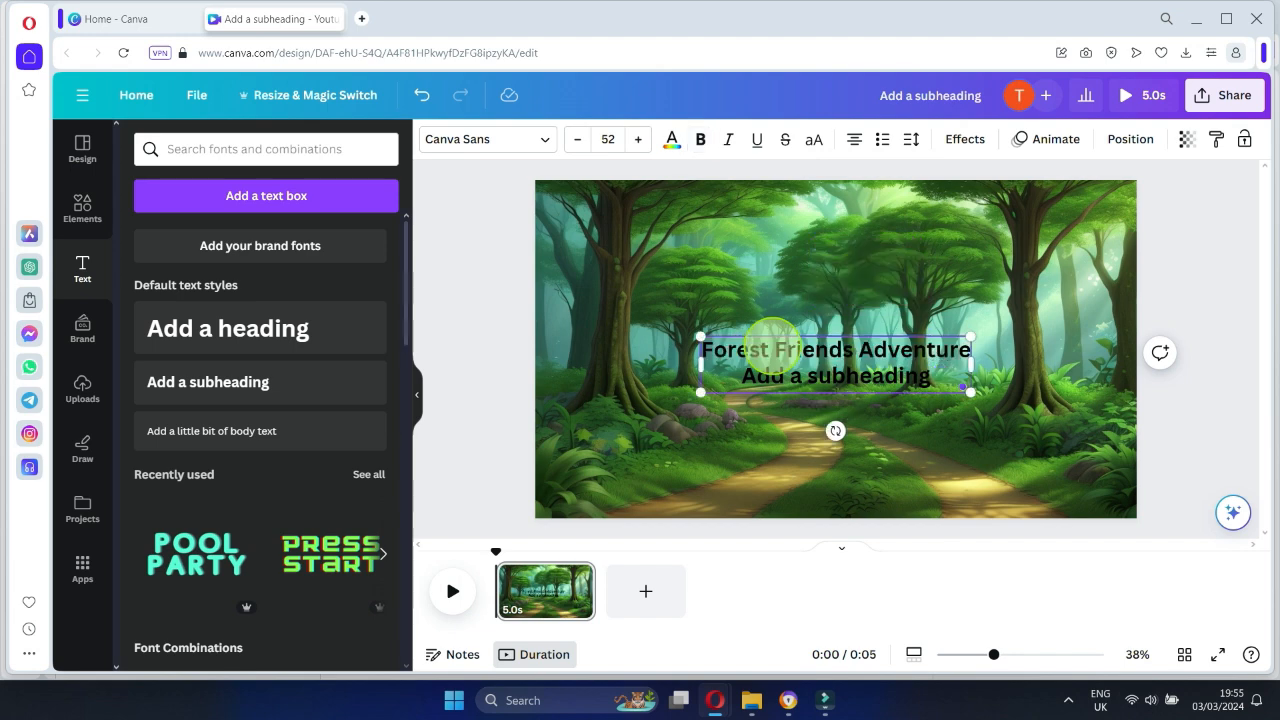
Split the title into the lines "Forest Friends" and "Adventure" and set both in the Blueberry font
{"action": "double_click", "coordinate": [914, 350]}
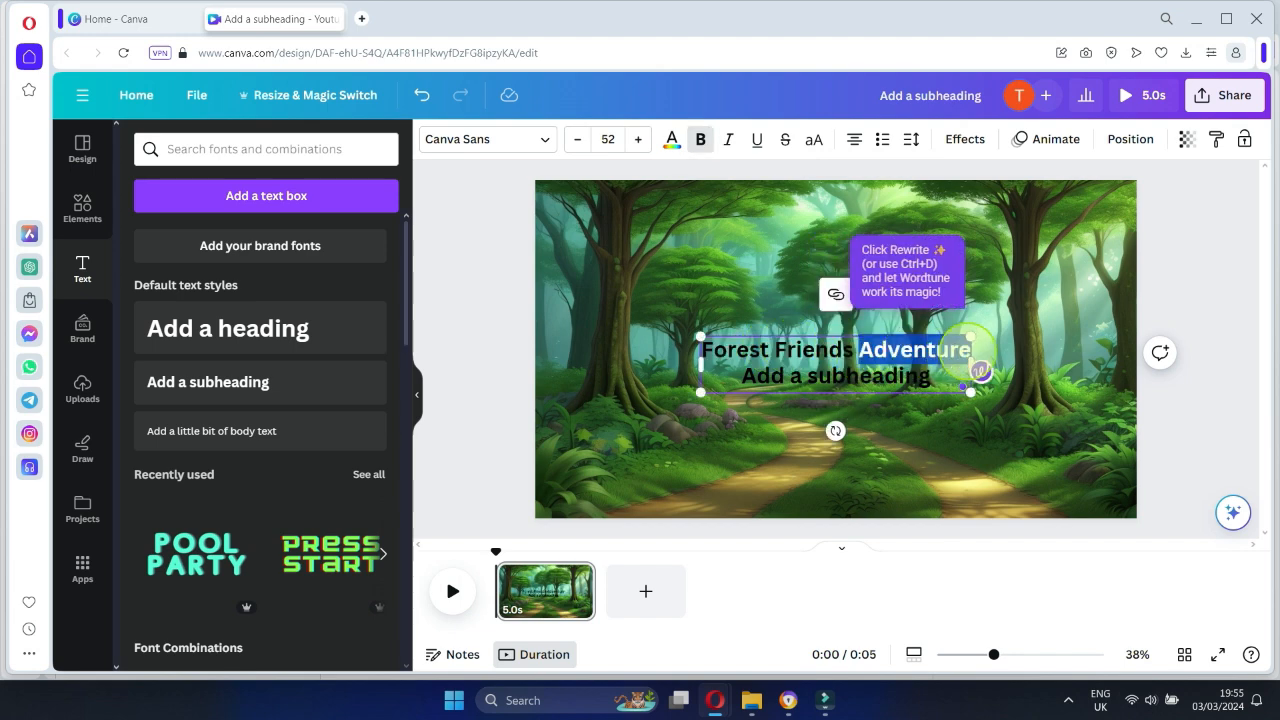
{"action": "key", "text": "BackSpace"}
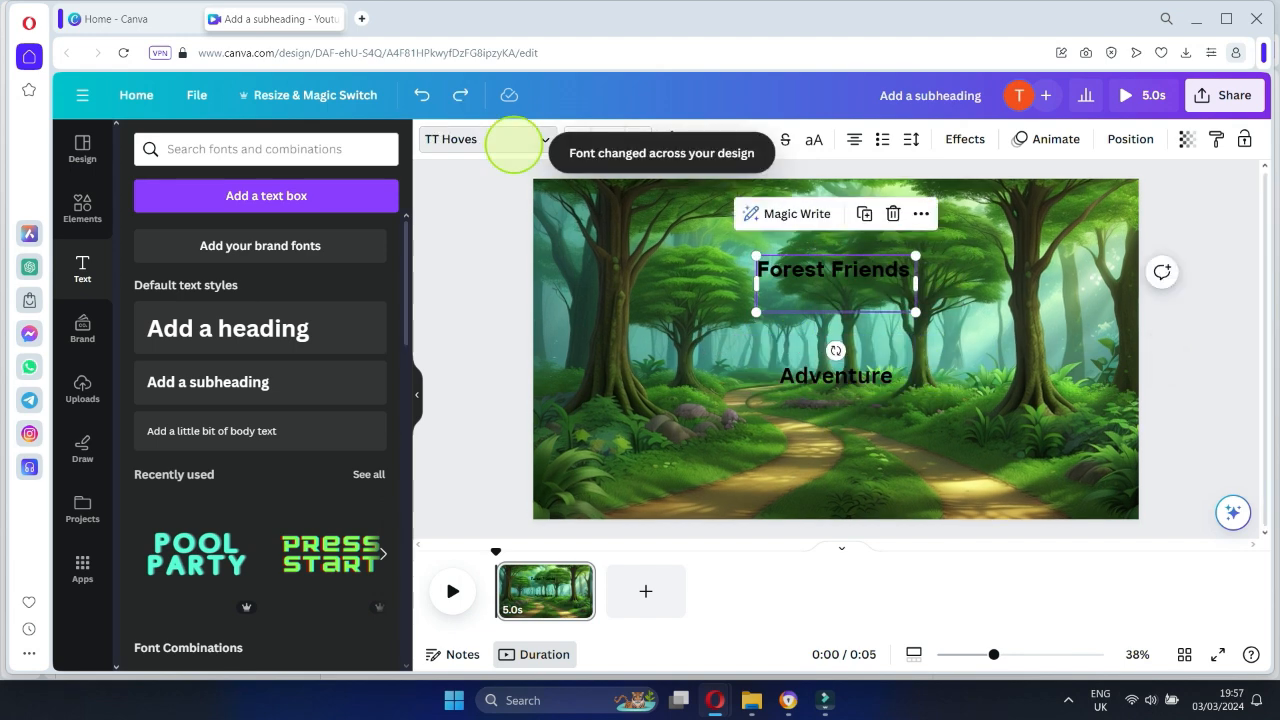
{"action": "left_click", "coordinate": [505, 140]}
{"action": "scroll", "coordinate": [190, 490], "scroll_direction": "down", "scroll_amount": 1}
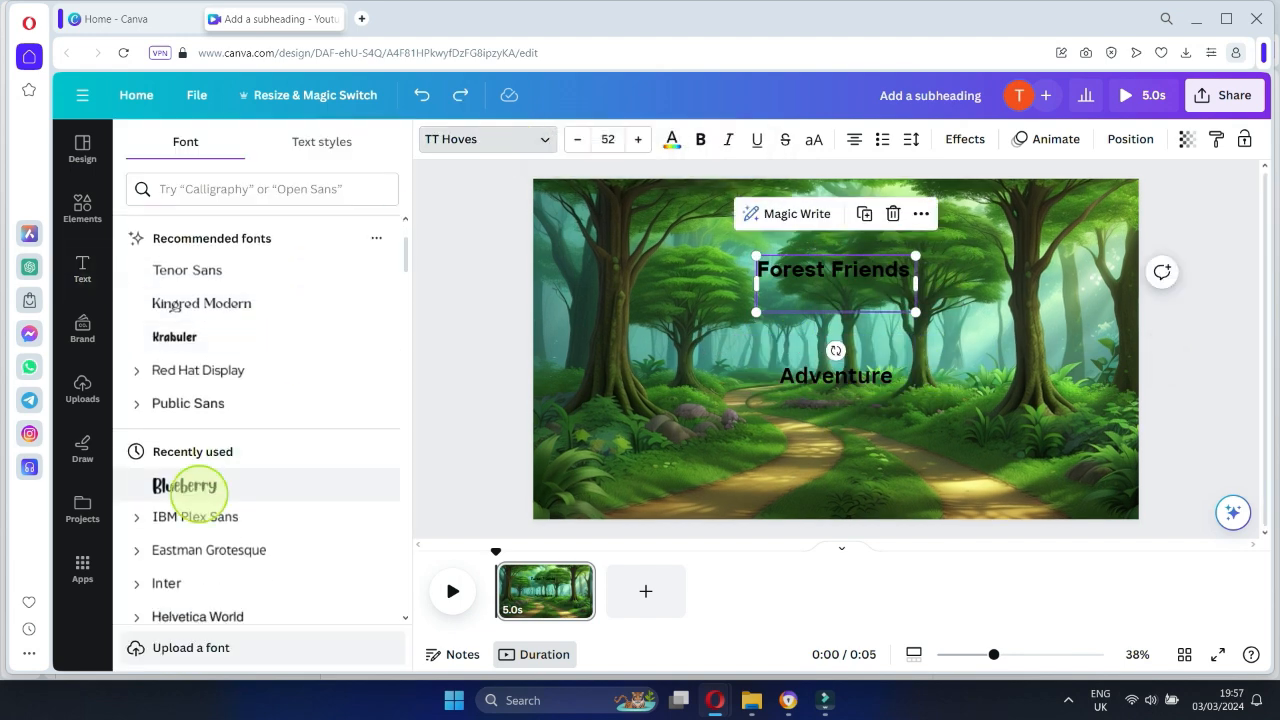
{"action": "left_click", "coordinate": [800, 373]}
{"action": "left_click", "coordinate": [205, 486]}
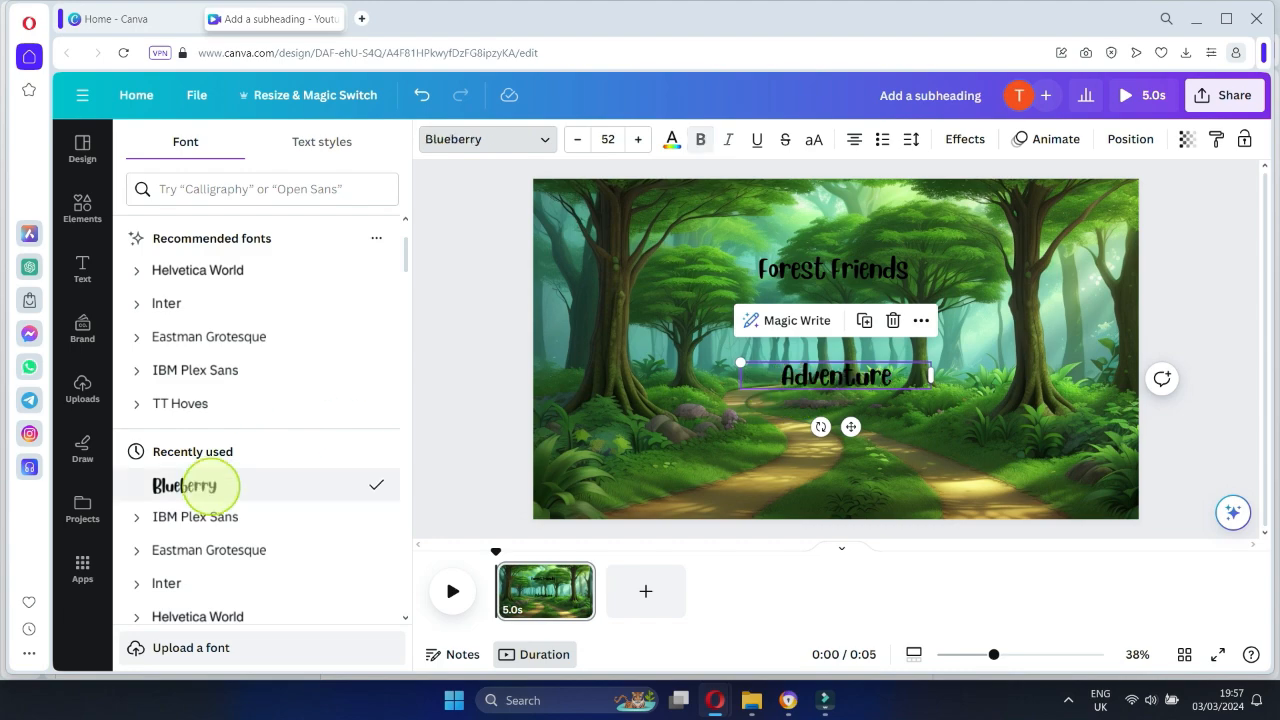
Recolour both the "Forest Friends" and "Adventure" title lines white
{"action": "left_click", "coordinate": [672, 139]}
{"action": "left_click", "coordinate": [235, 240]}
{"action": "left_click", "coordinate": [814, 372]}
{"action": "left_click", "coordinate": [235, 240]}
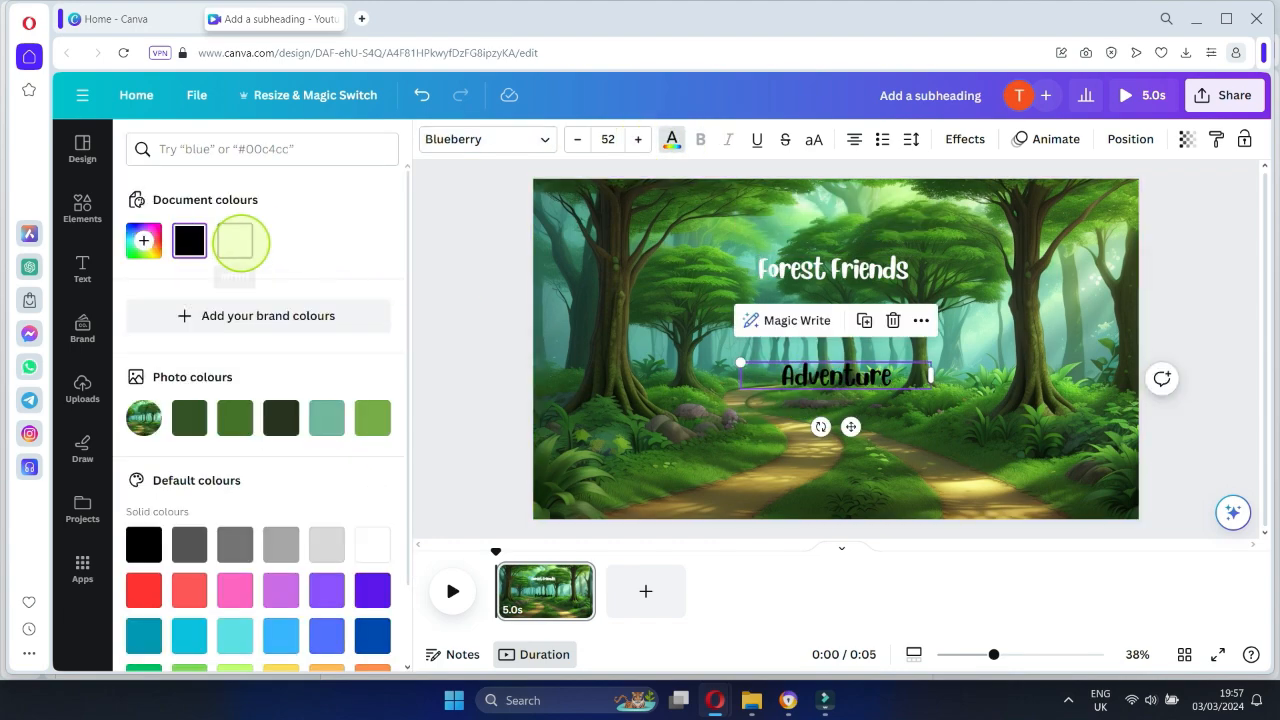
Enlarge the "Forest Friends" line to font size 109 and move it to the upper middle of the scene
{"action": "left_click", "coordinate": [910, 260]}
{"action": "left_click_drag", "start_coordinate": [911, 257], "coordinate": [1084, 195]}
{"action": "left_click_drag", "start_coordinate": [1000, 225], "coordinate": [896, 246]}
Bend "Forest Friends" with the curved text shape effect, adjust its curvature and reposition it above "Adventure"
{"action": "left_click", "coordinate": [957, 139]}
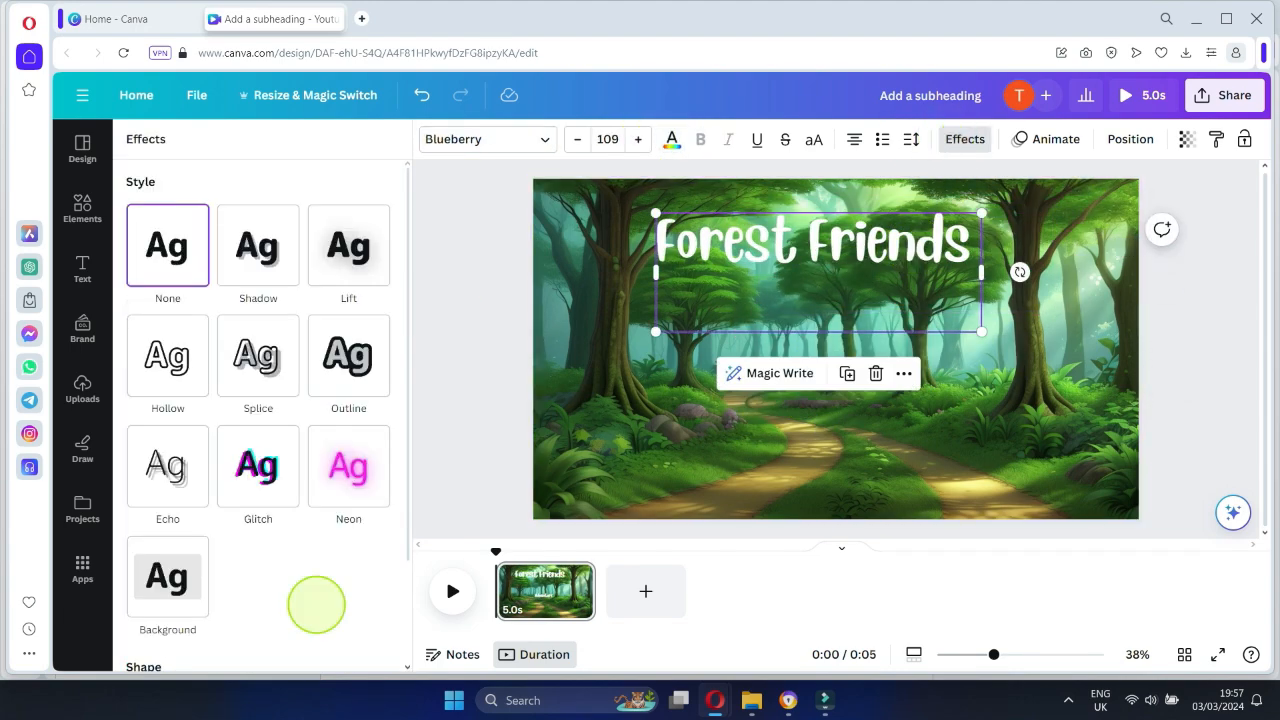
{"action": "scroll", "coordinate": [316, 603], "scroll_direction": "down", "scroll_amount": 2}
{"action": "left_click", "coordinate": [270, 586]}
{"action": "scroll", "coordinate": [283, 580], "scroll_direction": "down", "scroll_amount": 1}
{"action": "left_click_drag", "start_coordinate": [317, 643], "coordinate": [277, 645]}
{"action": "left_click", "coordinate": [753, 225]}
{"action": "left_click_drag", "start_coordinate": [753, 225], "coordinate": [785, 225]}
{"action": "left_click", "coordinate": [801, 384]}
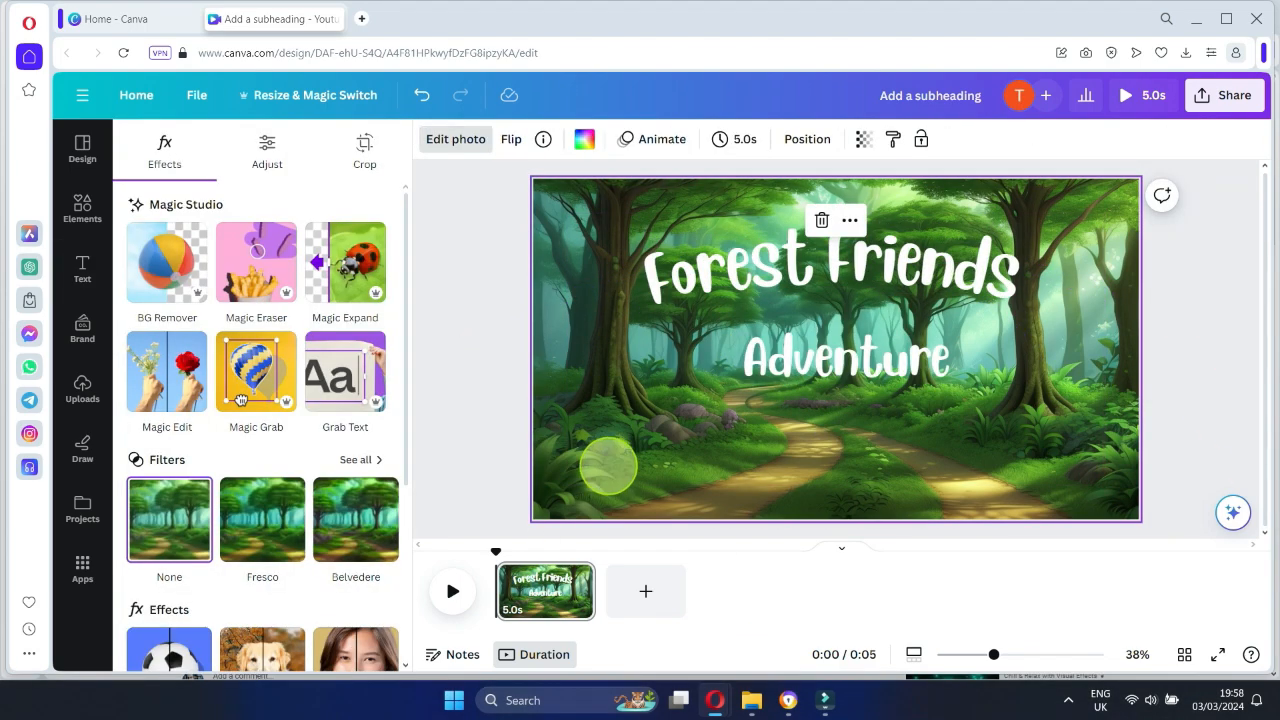
Apply the Photo Zoom page animation to the title page
{"action": "left_click", "coordinate": [655, 139]}
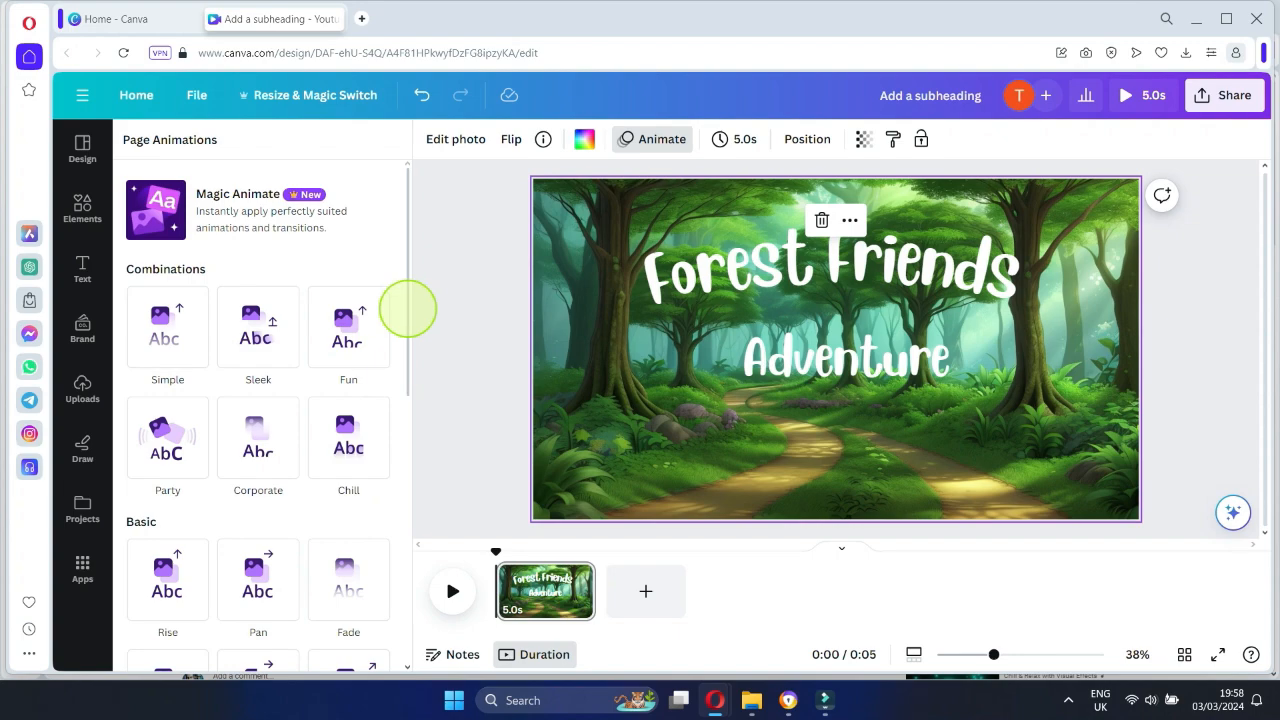
{"action": "left_click_drag", "start_coordinate": [408, 311], "coordinate": [434, 586]}
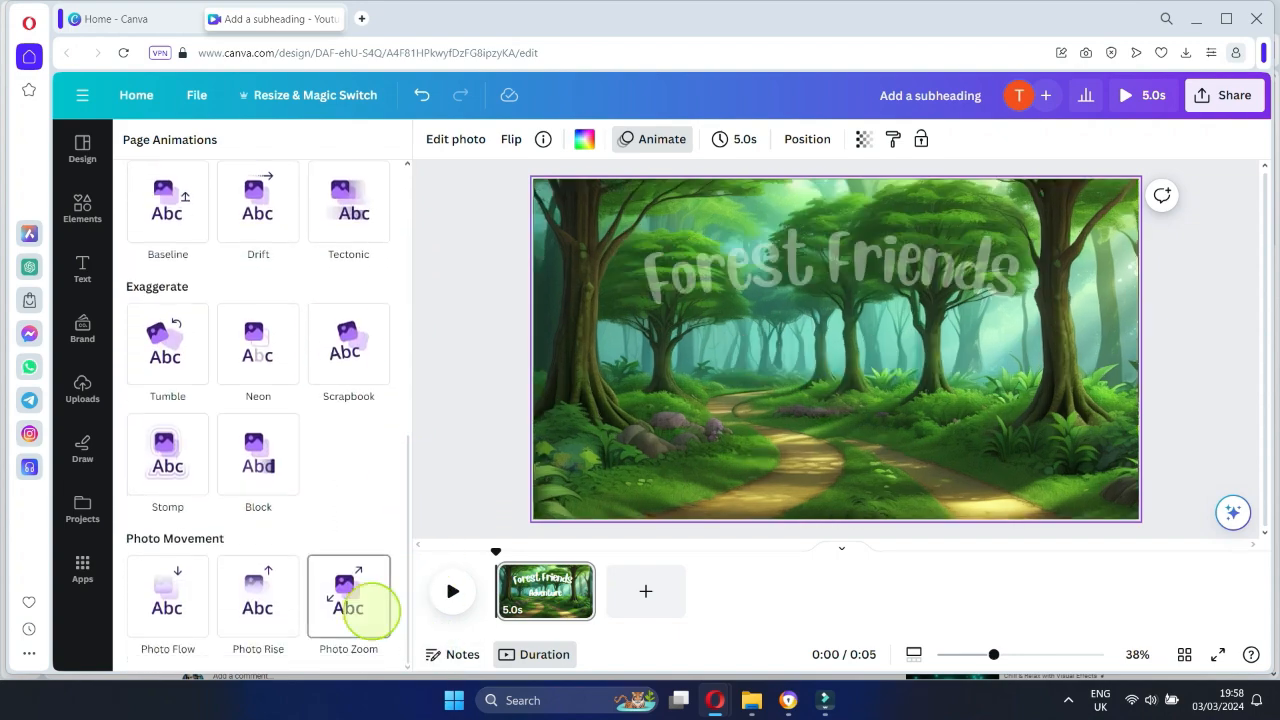
{"action": "left_click", "coordinate": [370, 607]}
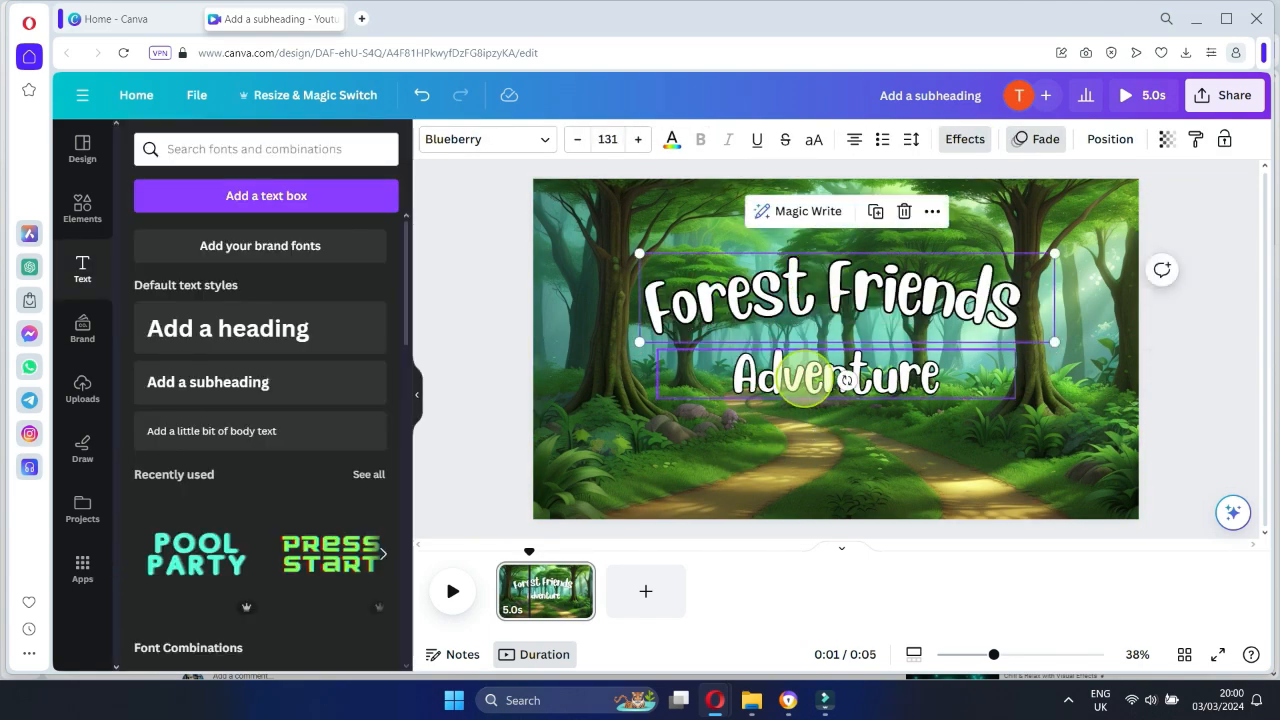
{"action": "left_click", "coordinate": [808, 385]}
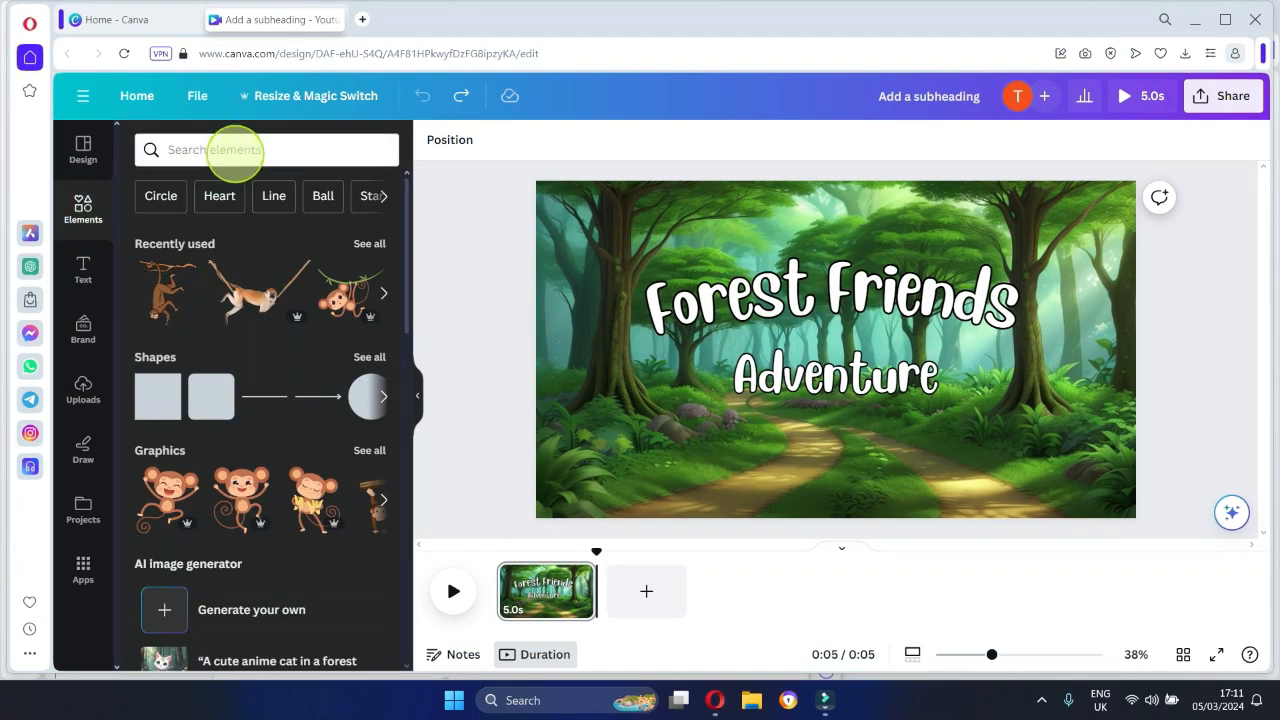
Search the elements for "Happy children" audio, add Happy Children's Tune beneath the title page and play the result
{"action": "left_click", "coordinate": [230, 150]}
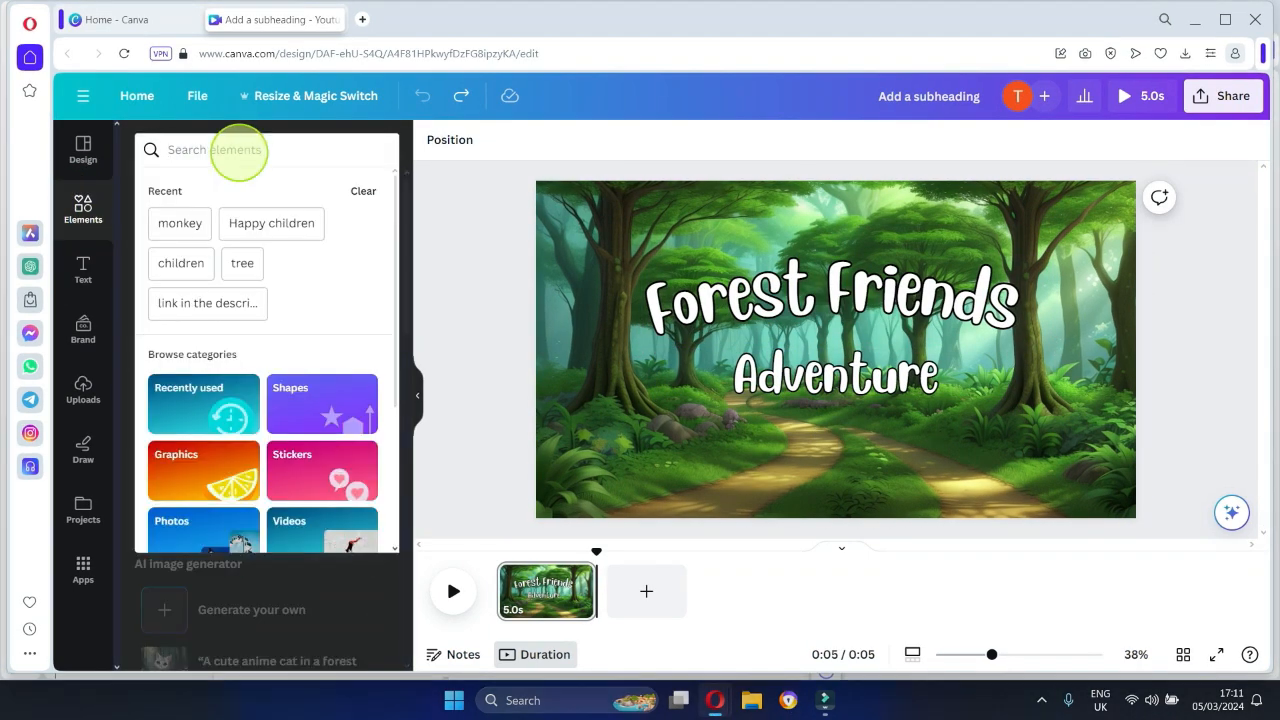
{"action": "type", "text": "childre"}
{"action": "left_click", "coordinate": [218, 224]}
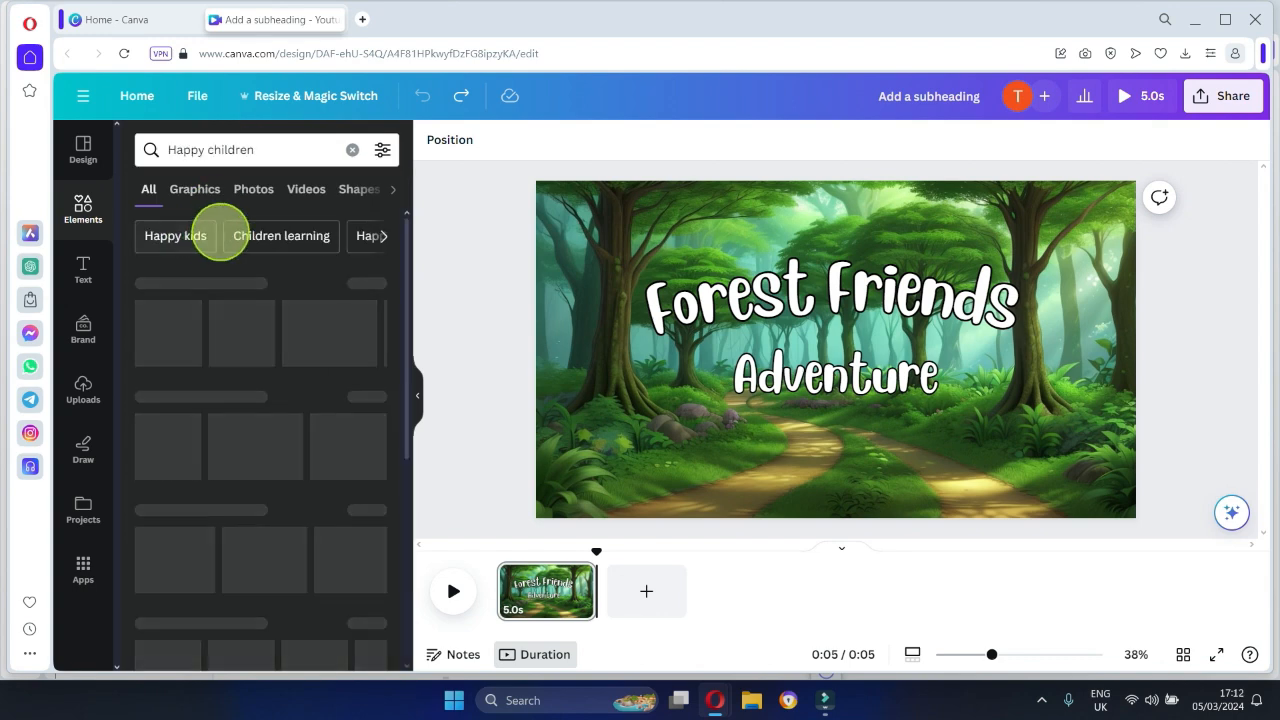
{"action": "left_click", "coordinate": [388, 189]}
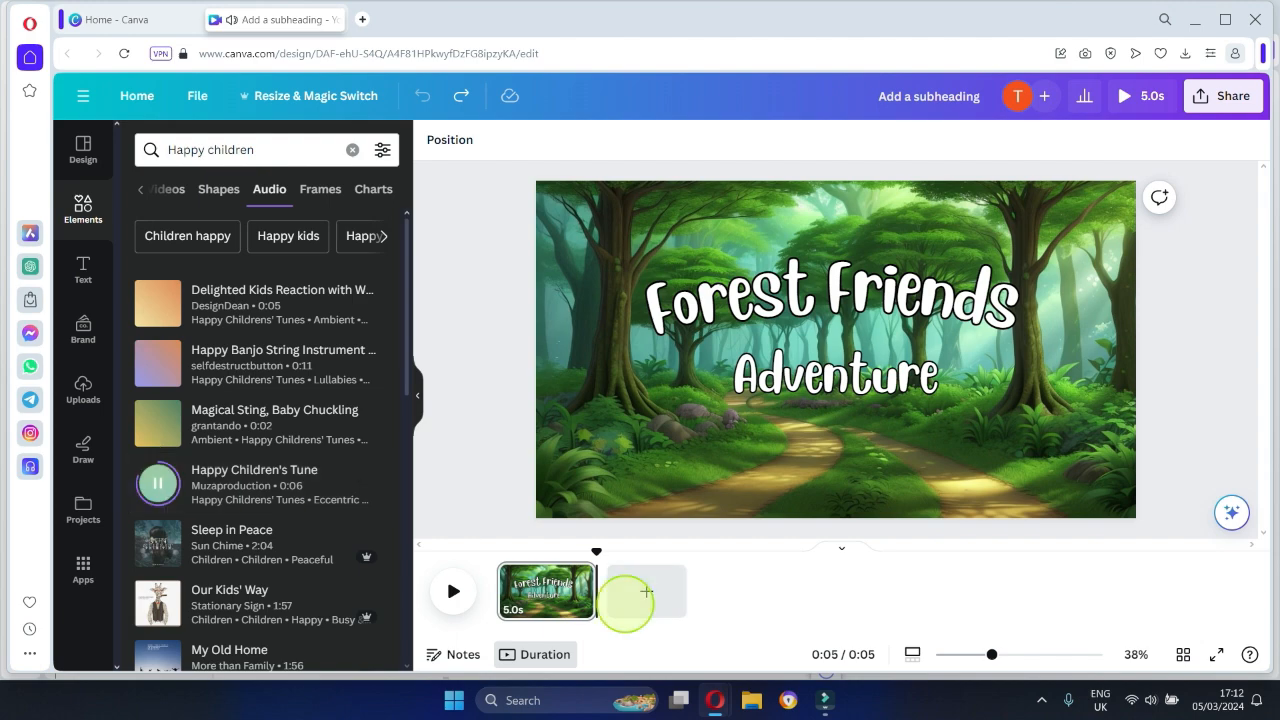
{"action": "left_click_drag", "start_coordinate": [230, 484], "coordinate": [508, 600]}
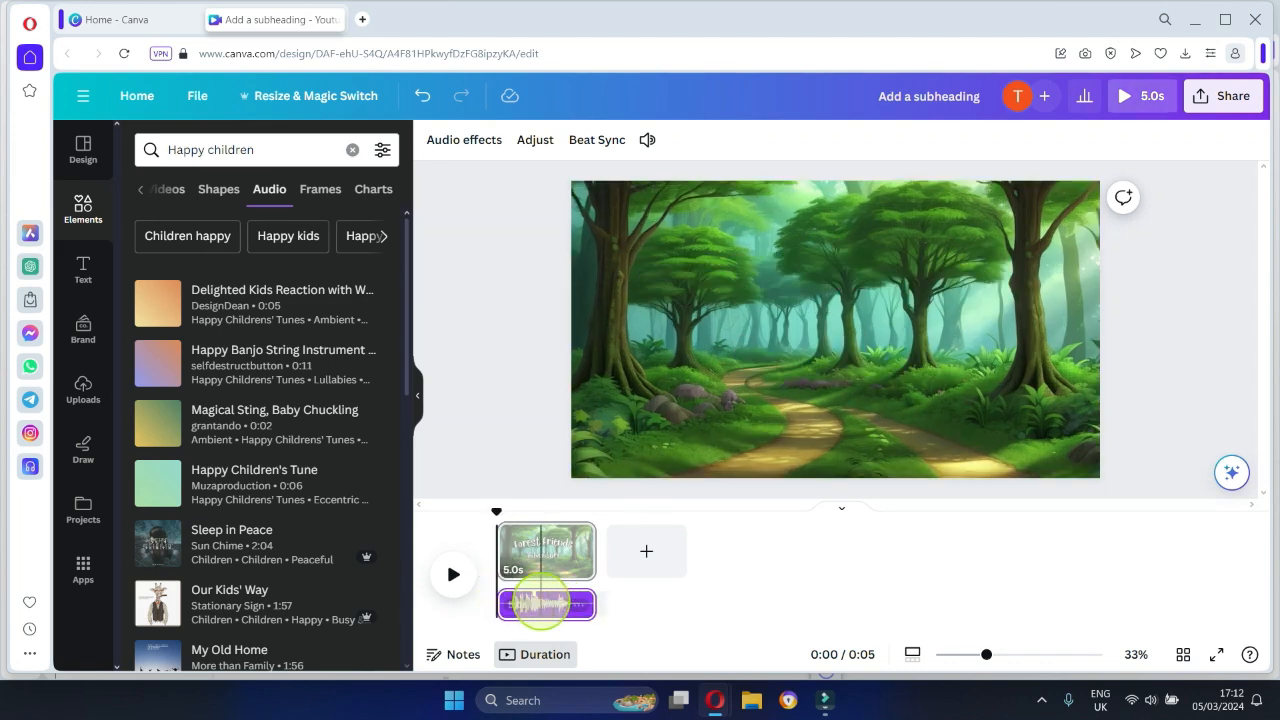
{"action": "left_click", "coordinate": [455, 578]}
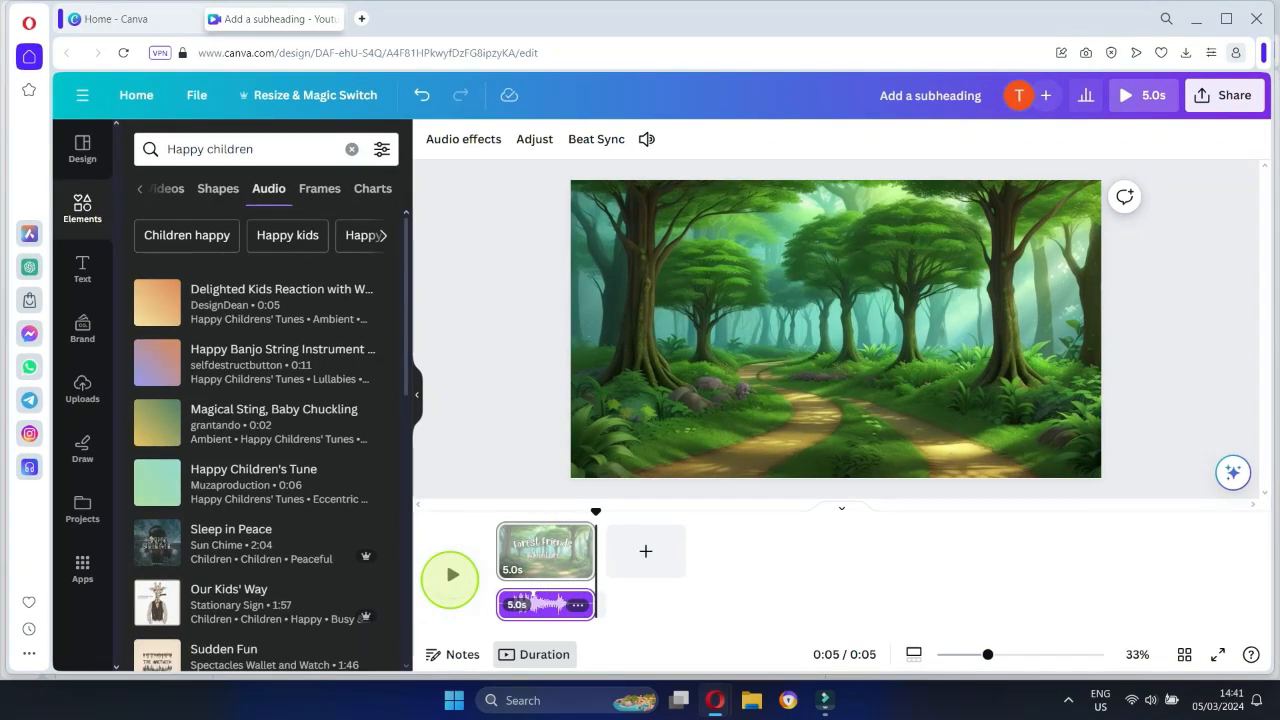
Add a second page, search the elements for "monkey" and place a hanging monkey graphic at the forest scene's upper edge
{"action": "left_click", "coordinate": [646, 551]}
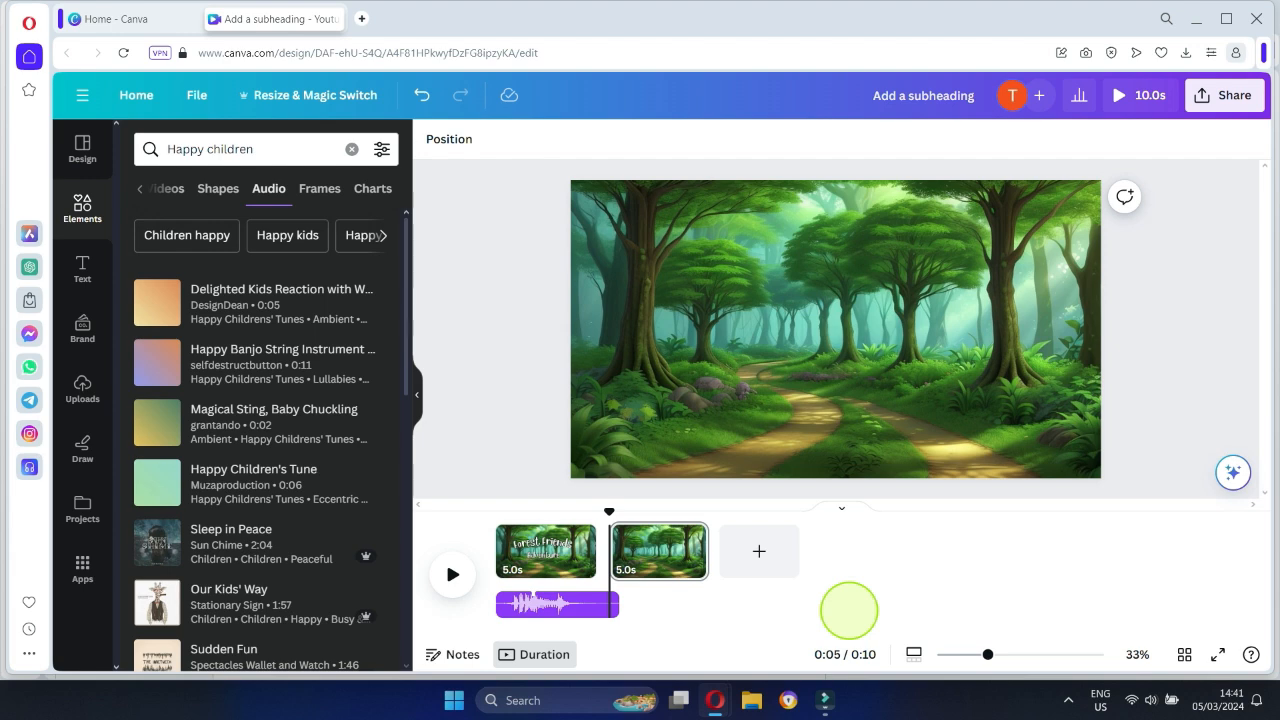
{"action": "left_click", "coordinate": [82, 205]}
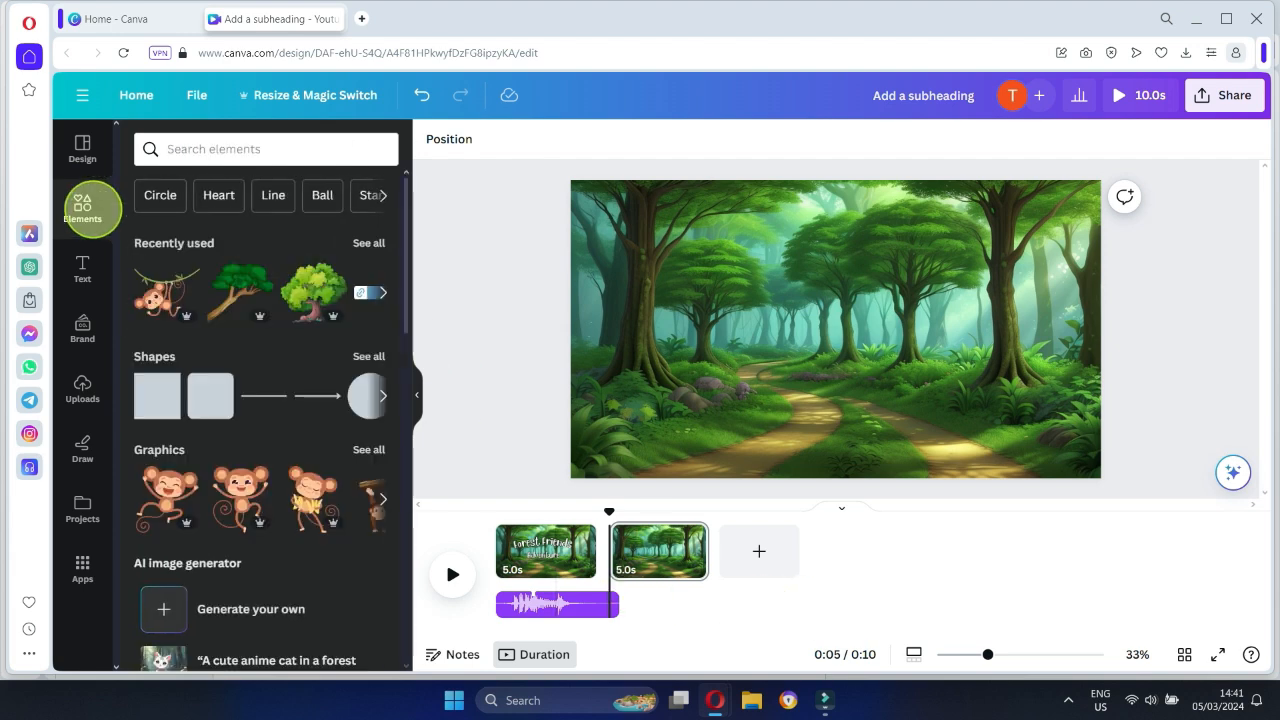
{"action": "left_click", "coordinate": [222, 148]}
{"action": "type", "text": "monkey"}
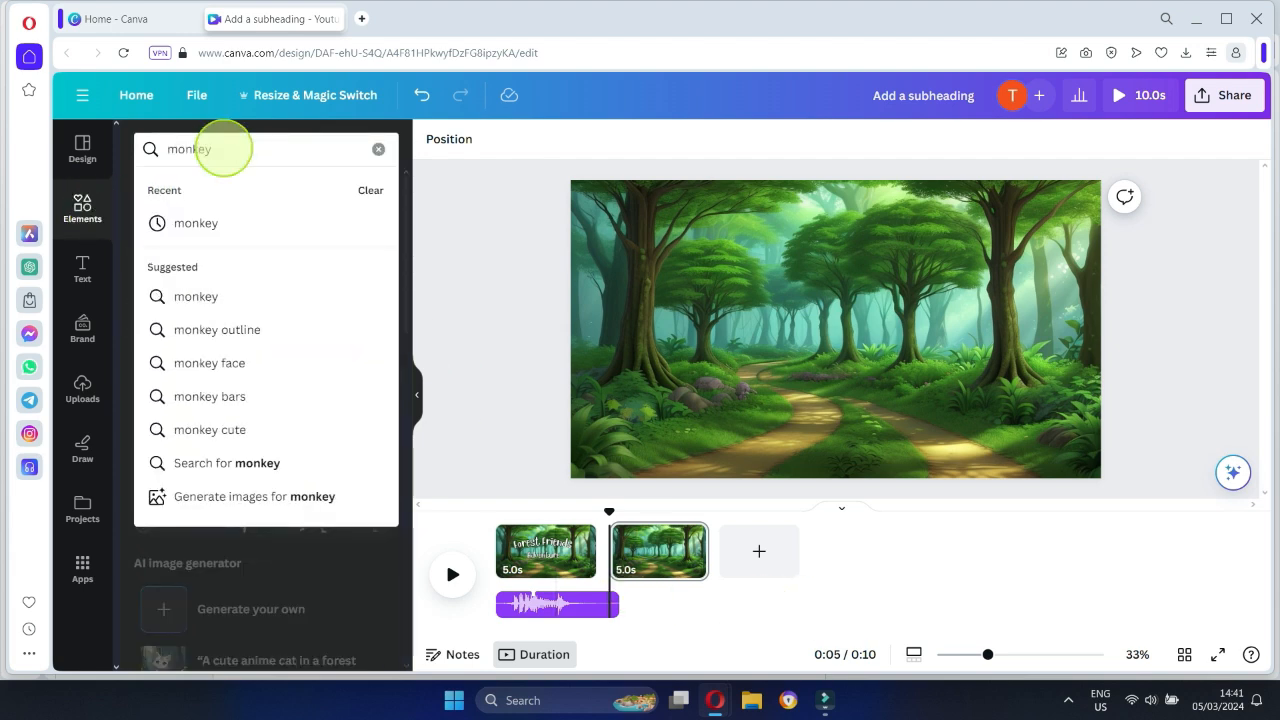
{"action": "key", "text": "Return"}
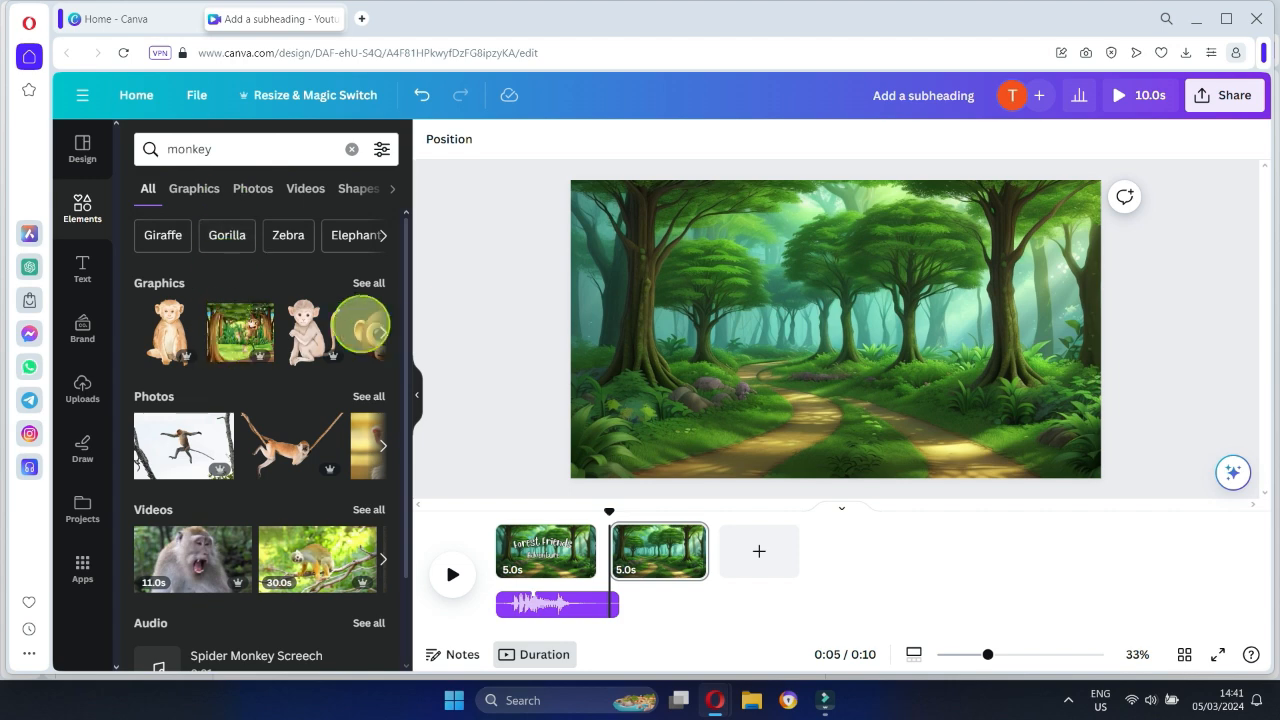
{"action": "left_click", "coordinate": [382, 331]}
{"action": "left_click", "coordinate": [313, 330]}
{"action": "left_click_drag", "start_coordinate": [734, 434], "coordinate": [943, 256]}
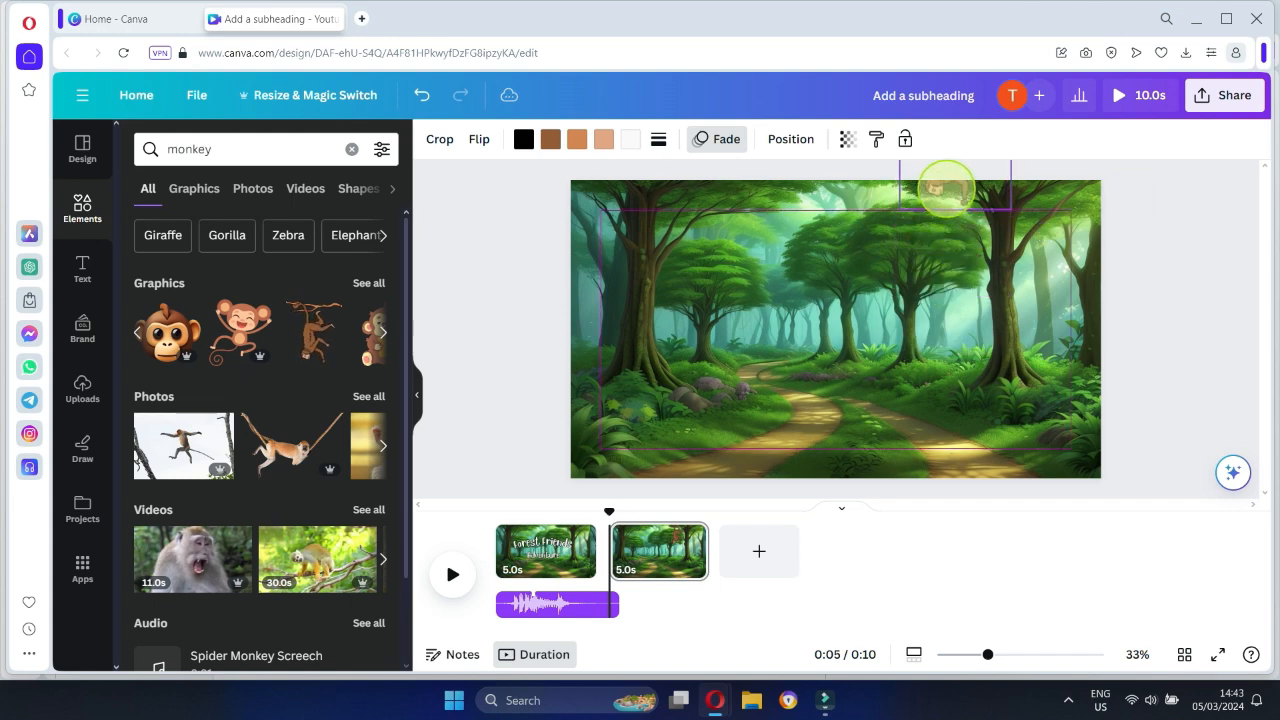
Create a custom Smooth movement animation for the monkey and reduce its speed to about three quarters or a little more
{"action": "left_click", "coordinate": [727, 139]}
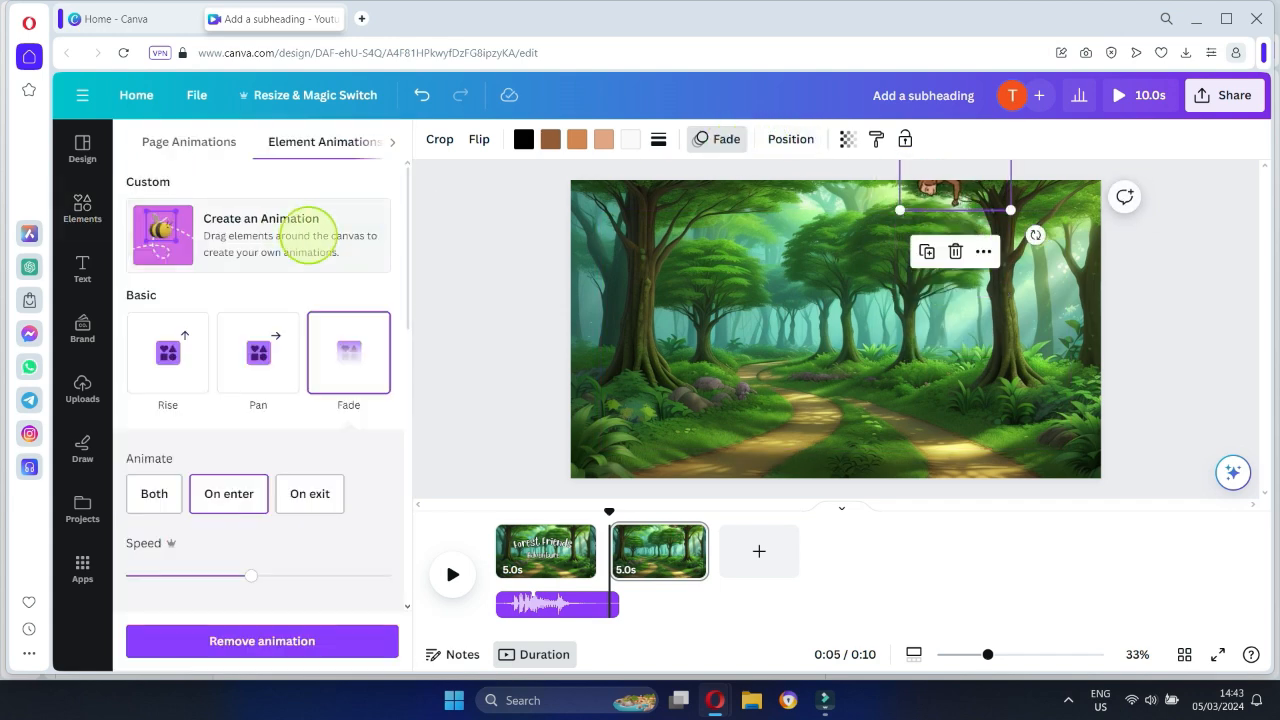
{"action": "left_click", "coordinate": [282, 242]}
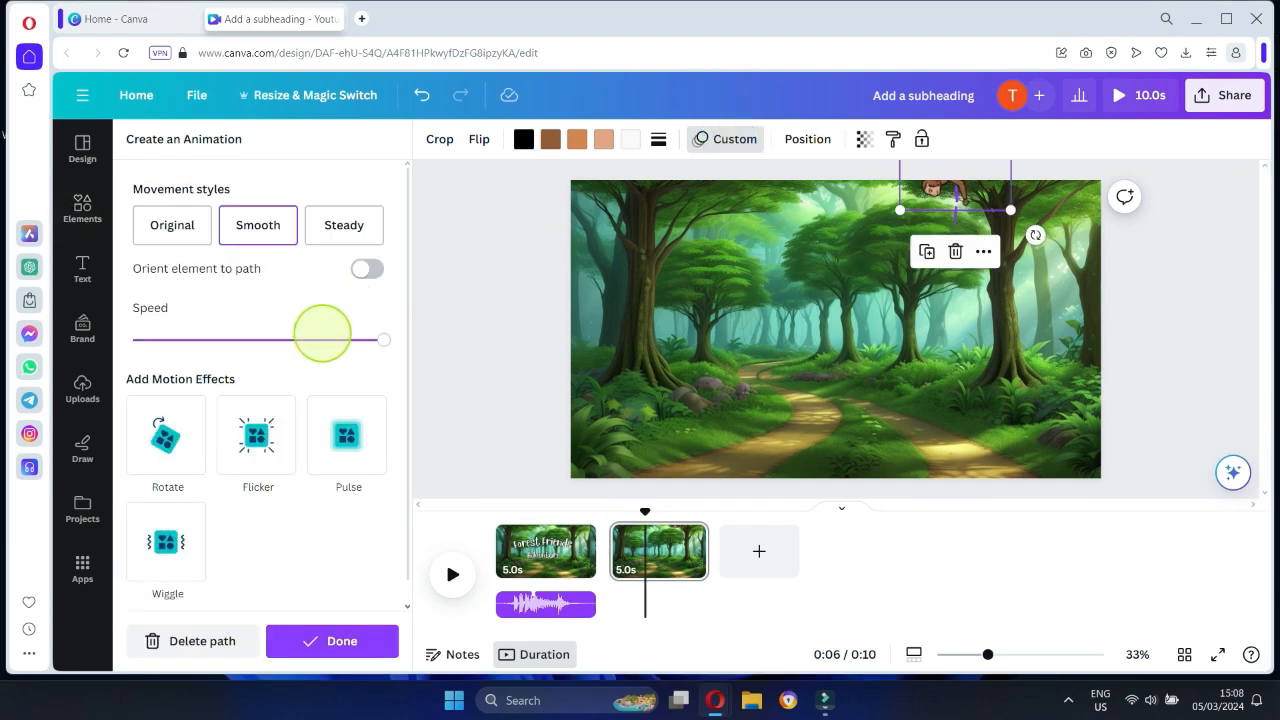
{"action": "left_click", "coordinate": [321, 339]}
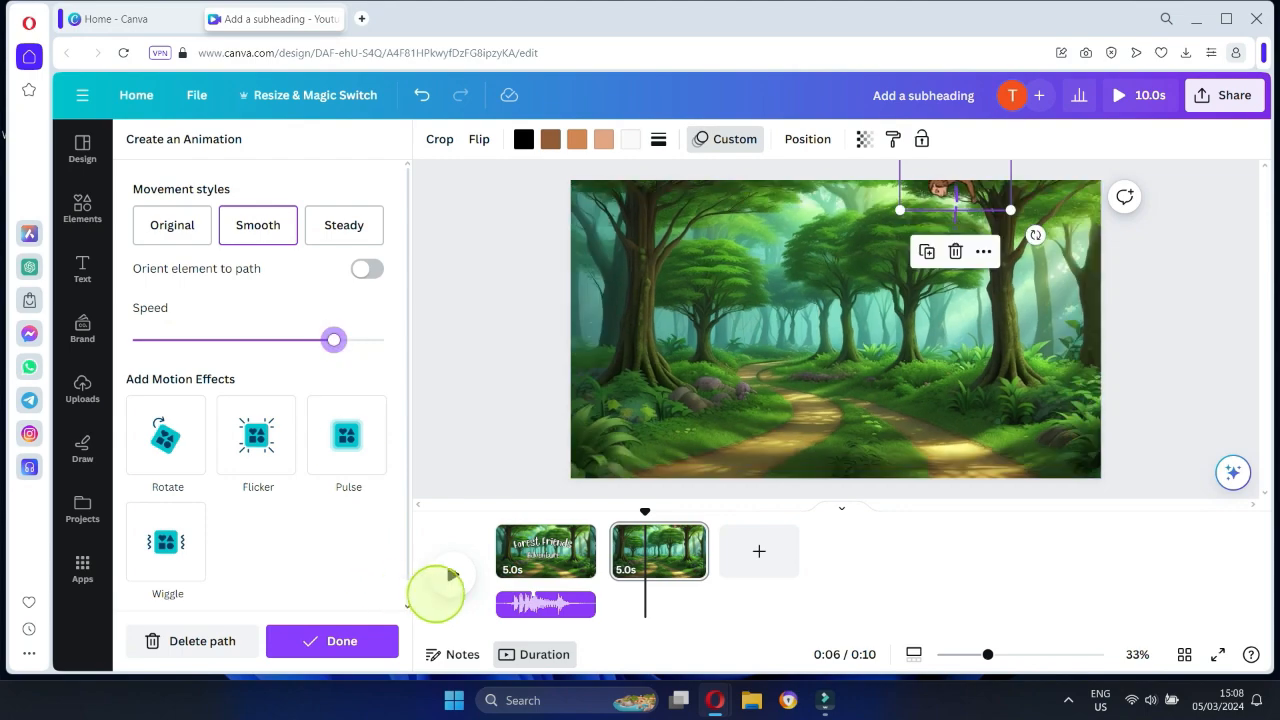
{"action": "left_click", "coordinate": [366, 637]}
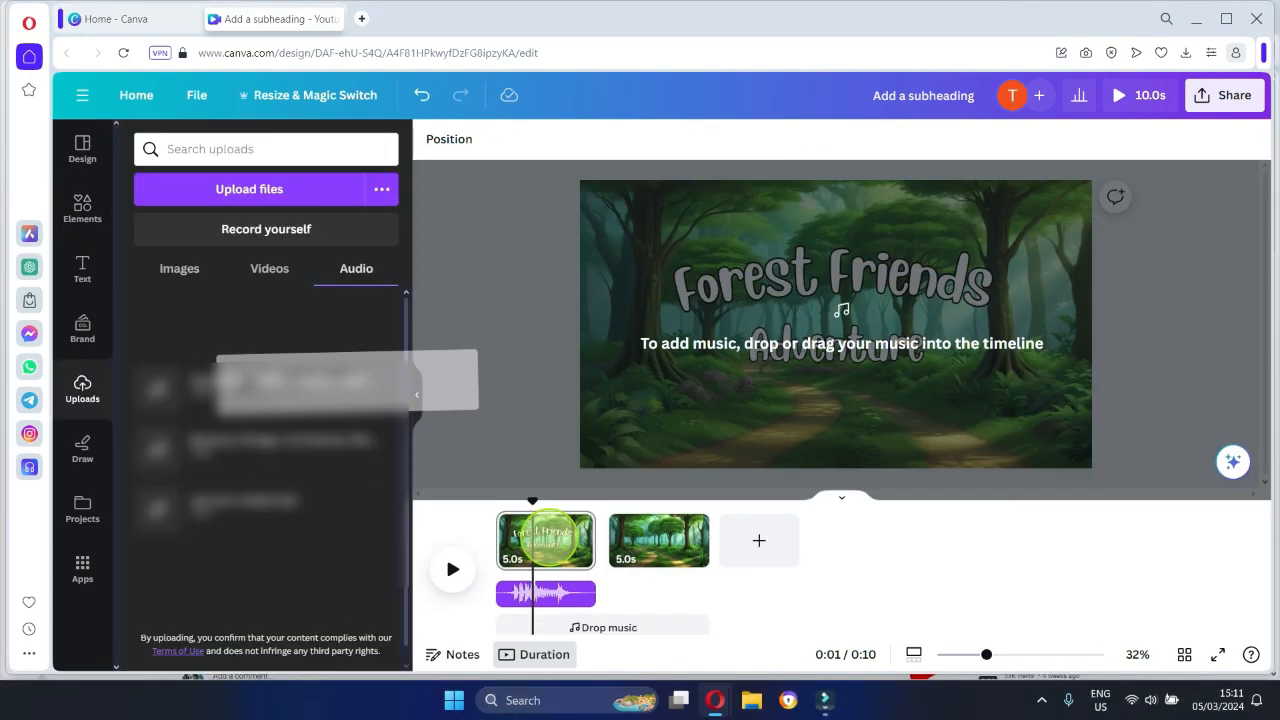
Add the uploaded video-1.mp3 audio beneath the second page and show the monkey's timing on the timeline
{"action": "left_click_drag", "start_coordinate": [380, 380], "coordinate": [1266, 530]}
{"action": "right_click", "coordinate": [957, 193]}
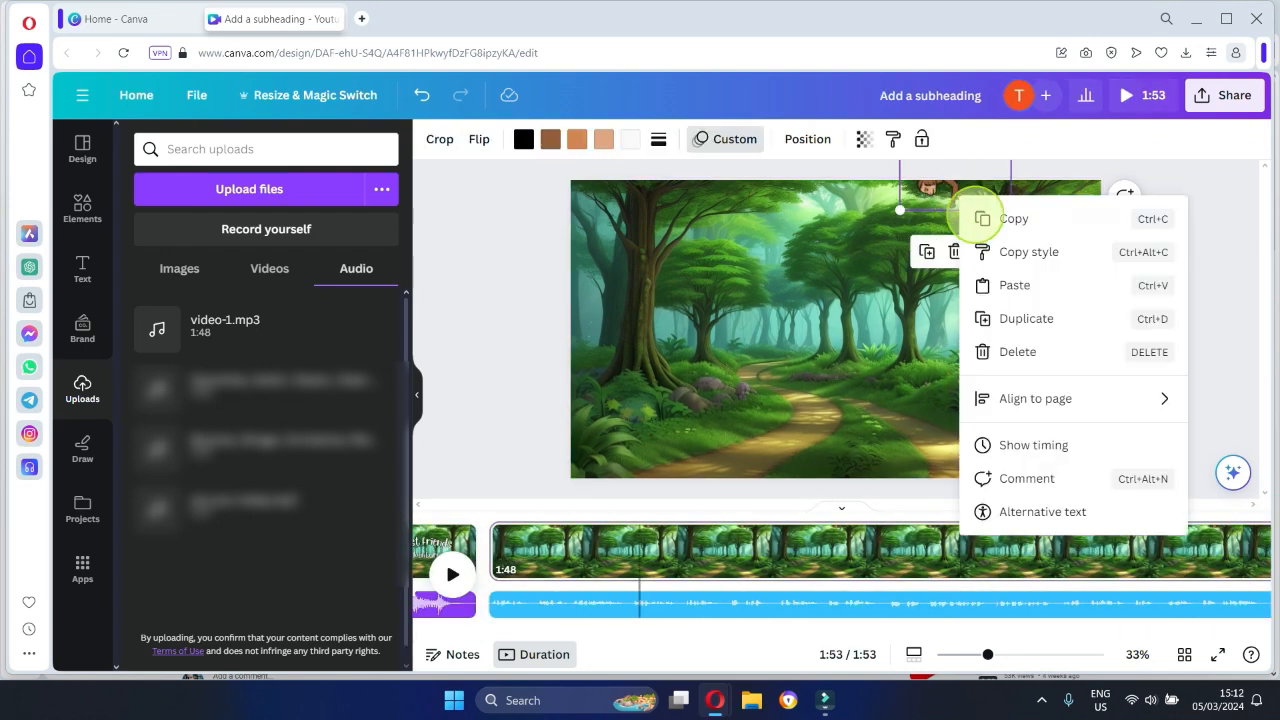
{"action": "left_click", "coordinate": [1034, 445]}
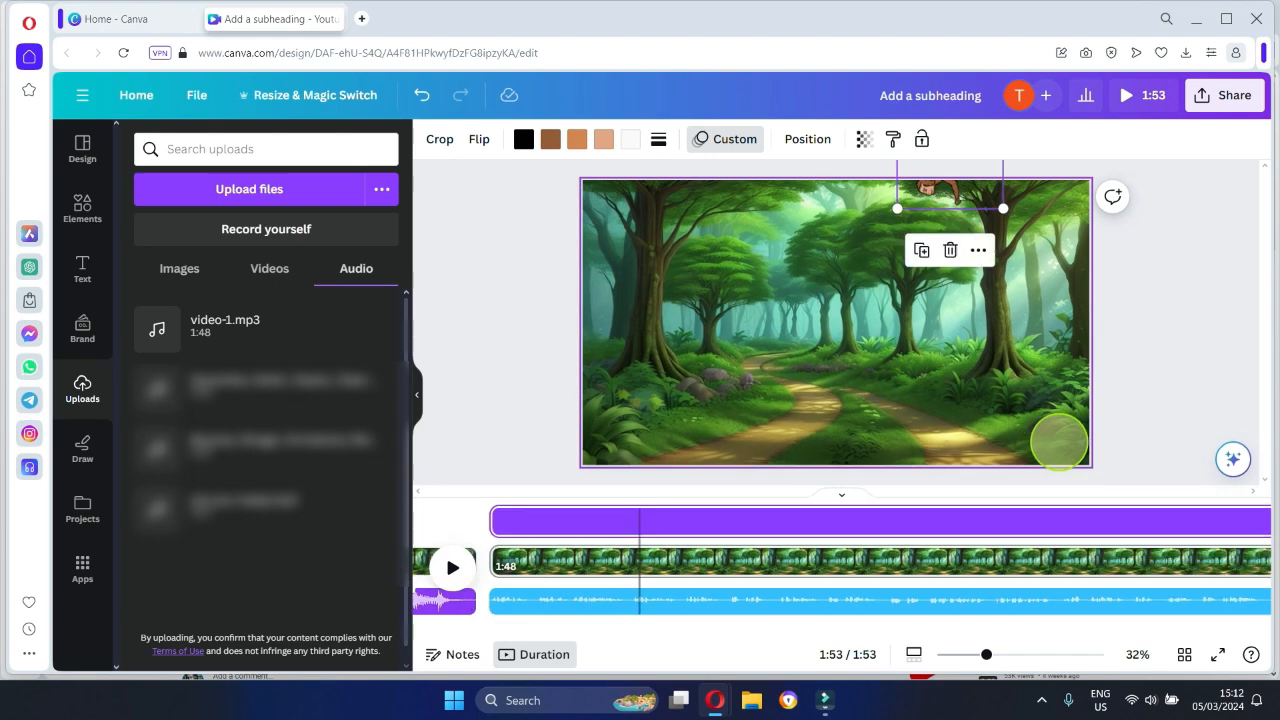
{"action": "left_click", "coordinate": [720, 600]}
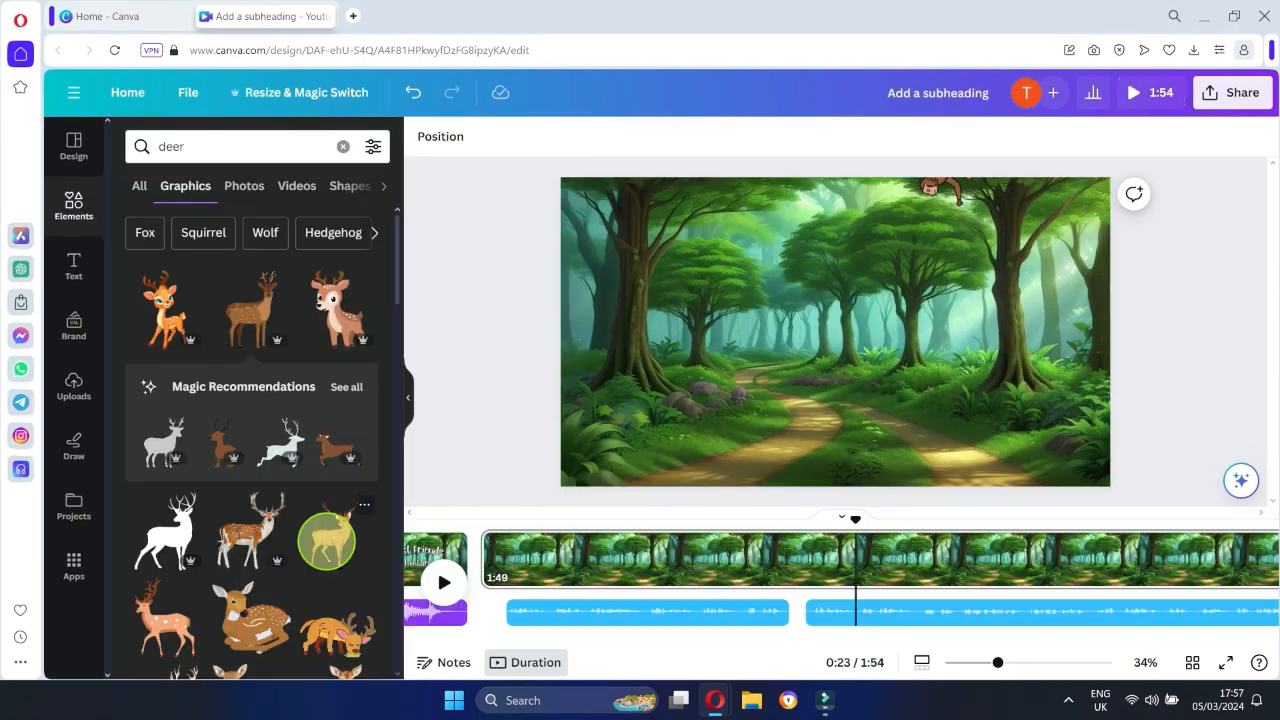
Add an antlered deer, a reclining lion and an owl on a branch to the forest scene
{"action": "left_click", "coordinate": [330, 535]}
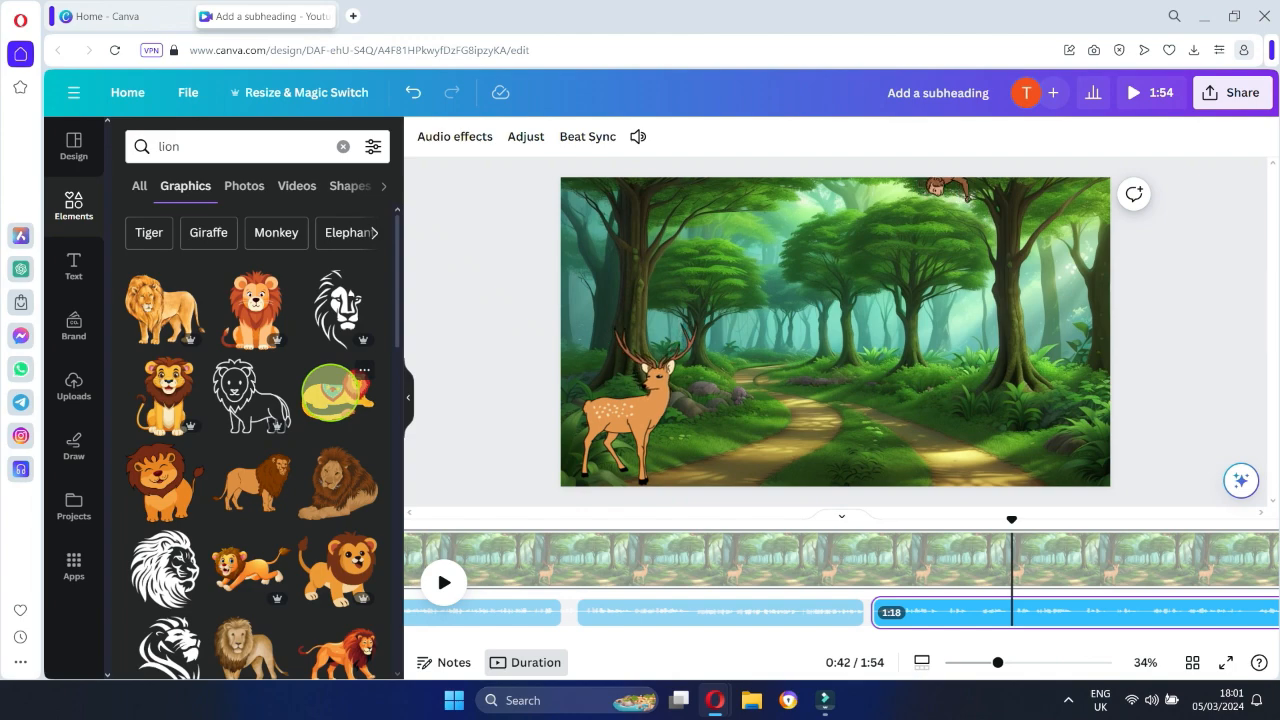
{"action": "left_click", "coordinate": [337, 393]}
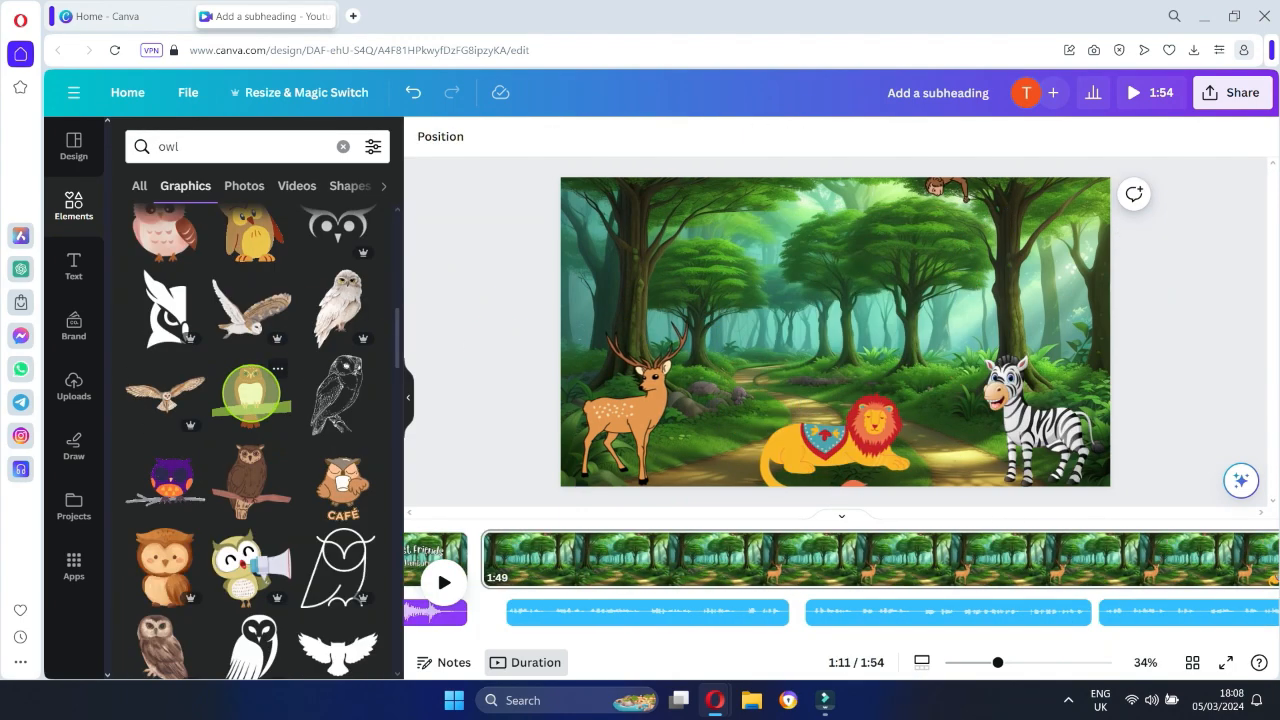
{"action": "left_click", "coordinate": [250, 390]}
Reposition the zebra beside the forest path and raise the owl onto the tree above the deer
{"action": "left_click", "coordinate": [985, 410]}
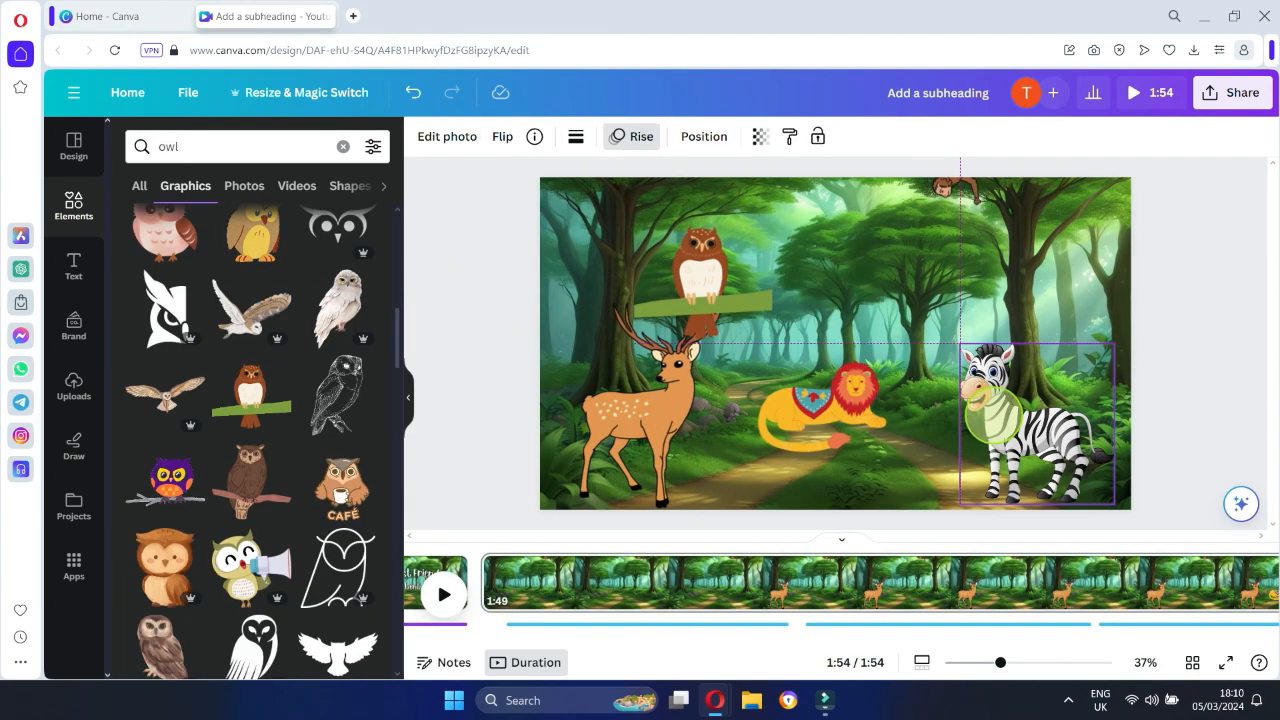
{"action": "left_click", "coordinate": [1234, 286]}
{"action": "left_click_drag", "start_coordinate": [698, 269], "coordinate": [701, 227]}
{"action": "left_click", "coordinate": [1236, 351]}
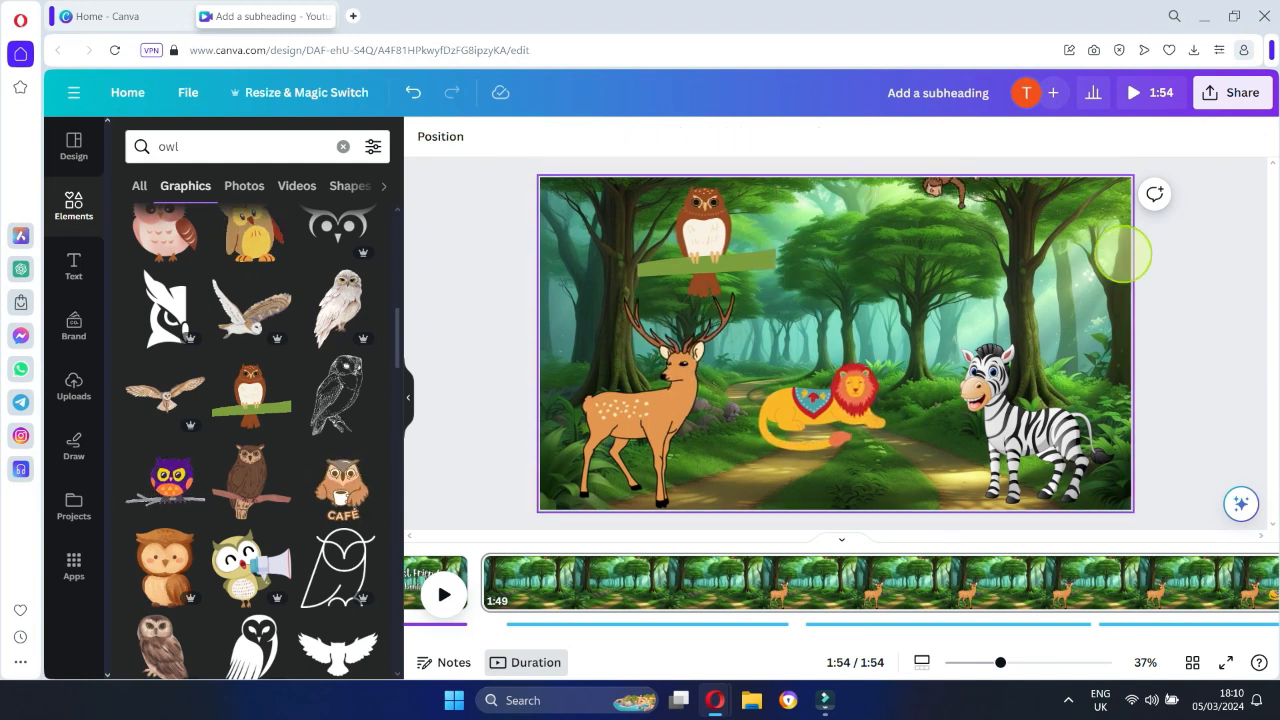
Open the finished design's sharing options, and in CapCut add the Add a subheading.mp4 video to the timeline
{"action": "left_click", "coordinate": [1233, 100]}
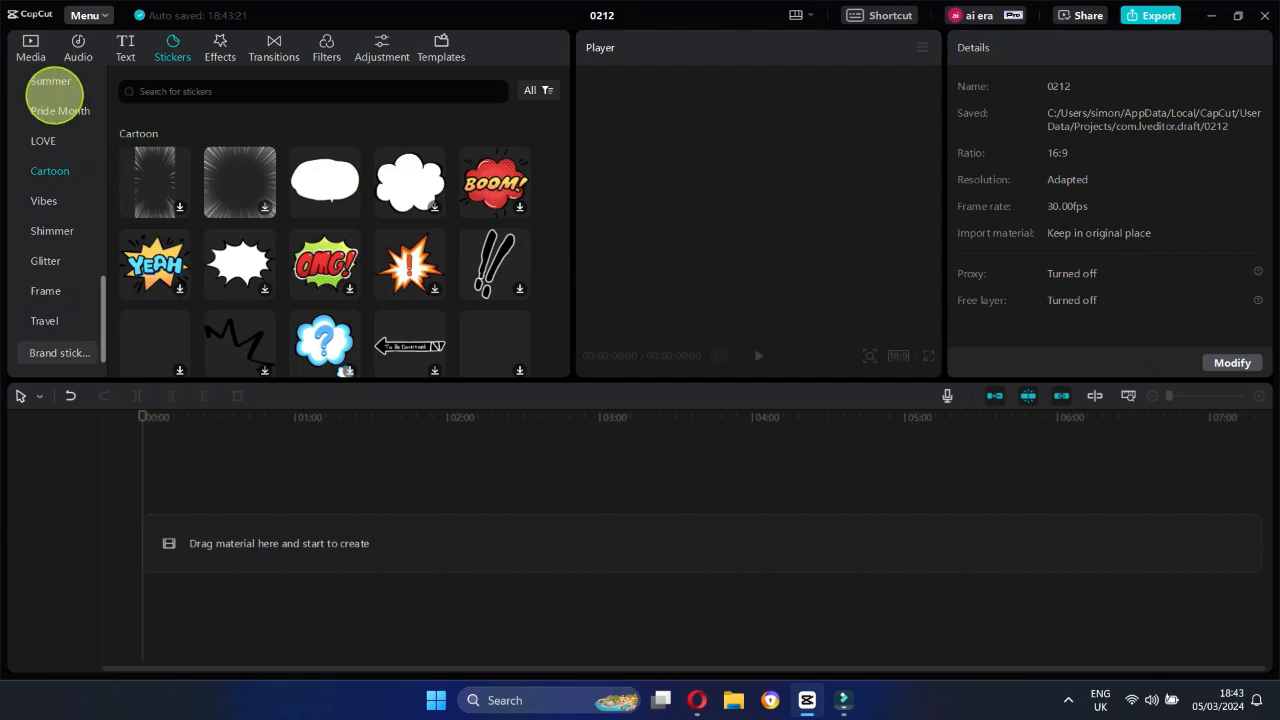
{"action": "scroll", "coordinate": [55, 90], "scroll_direction": "up", "scroll_amount": 5}
{"action": "left_click", "coordinate": [30, 47]}
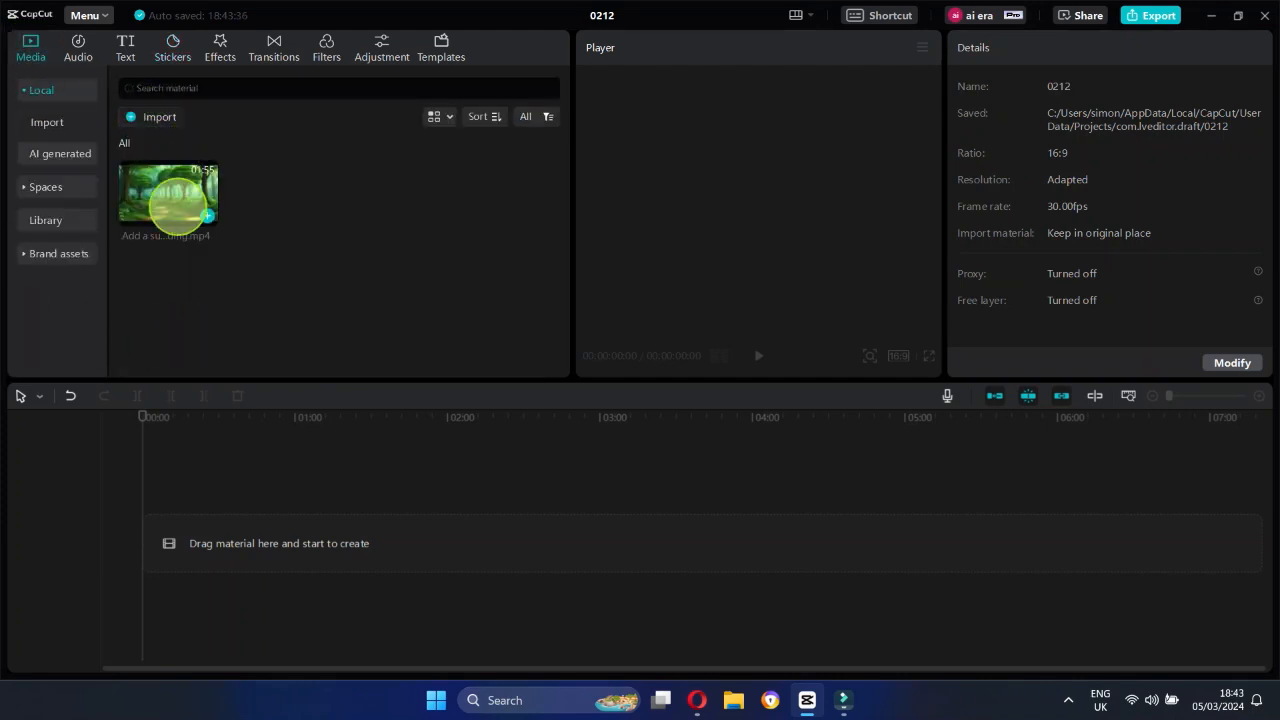
{"action": "left_click", "coordinate": [207, 215]}
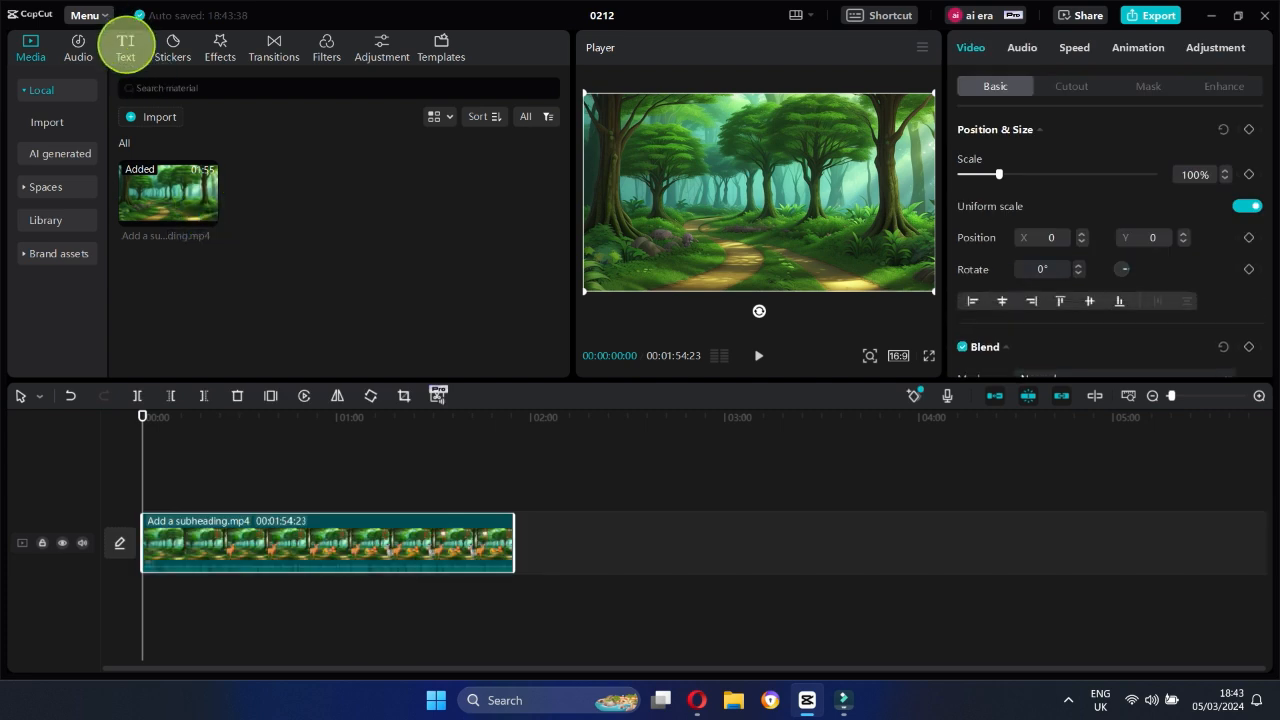
Generate English auto captions for the video without translation and set the caption text colour to black (000000)
{"action": "left_click", "coordinate": [125, 45]}
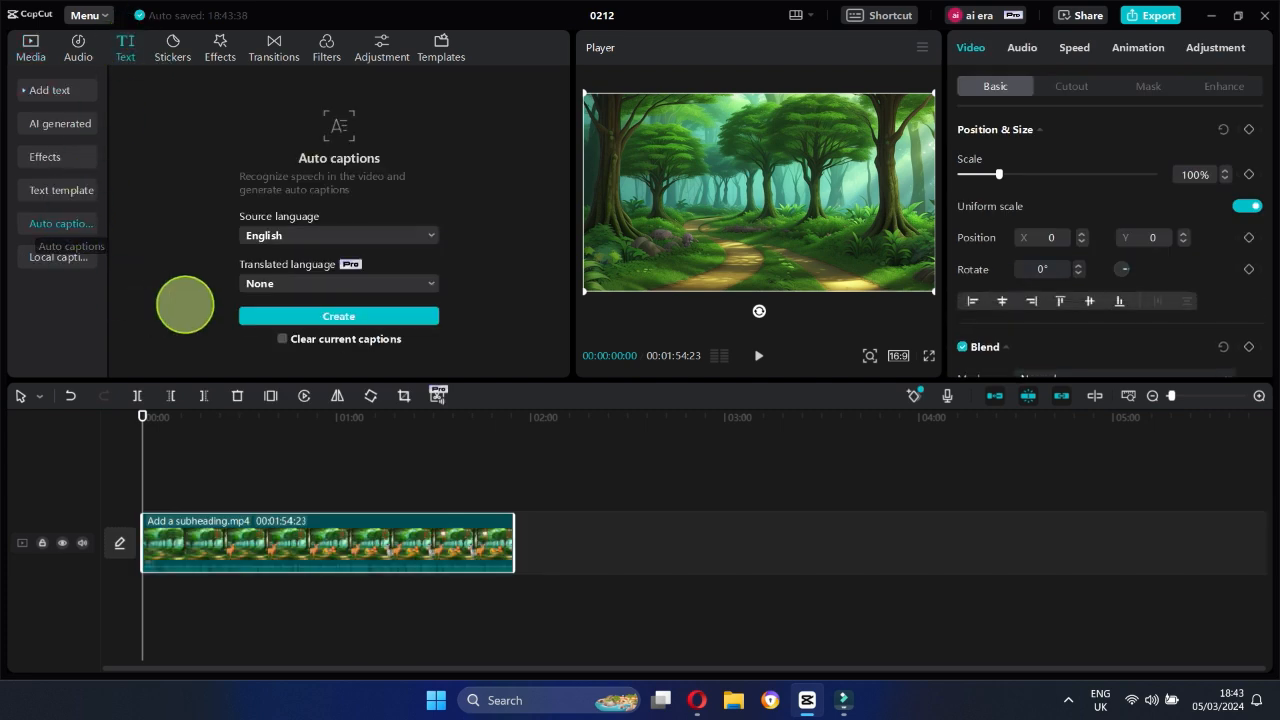
{"action": "left_click", "coordinate": [300, 316]}
{"action": "left_click", "coordinate": [1076, 272]}
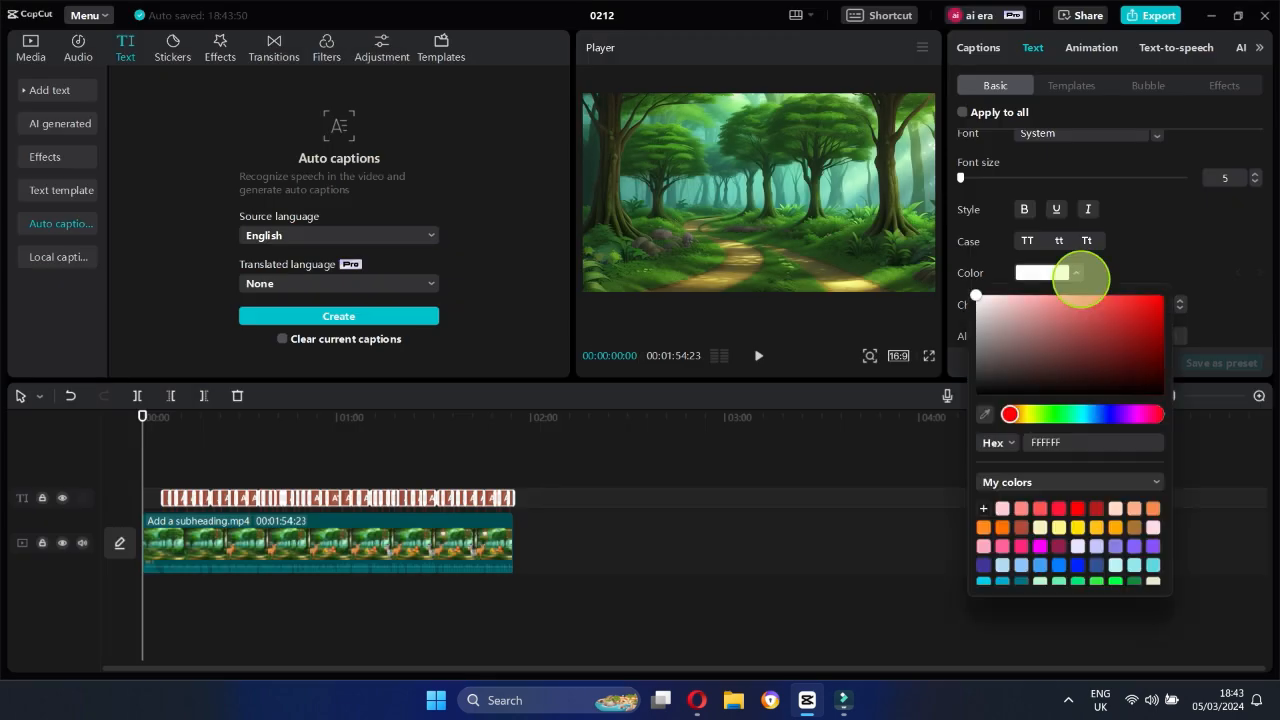
{"action": "left_click_drag", "start_coordinate": [981, 387], "coordinate": [961, 425]}
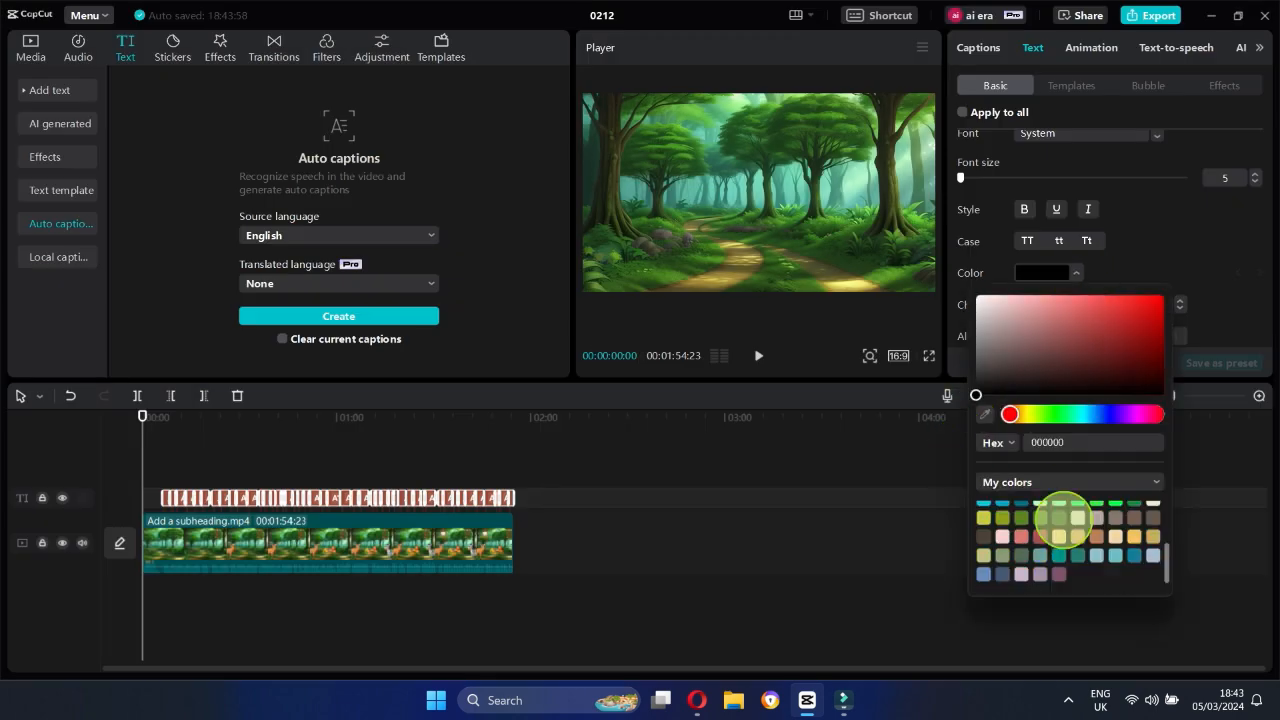
{"action": "scroll", "coordinate": [1180, 243], "scroll_direction": "down", "scroll_amount": 3}
Add the white oval speech bubble sticker from the Cartoon category beneath the first caption and show the frame at 00:00:06:29
{"action": "left_click", "coordinate": [172, 48]}
{"action": "scroll", "coordinate": [62, 195], "scroll_direction": "down", "scroll_amount": 5}
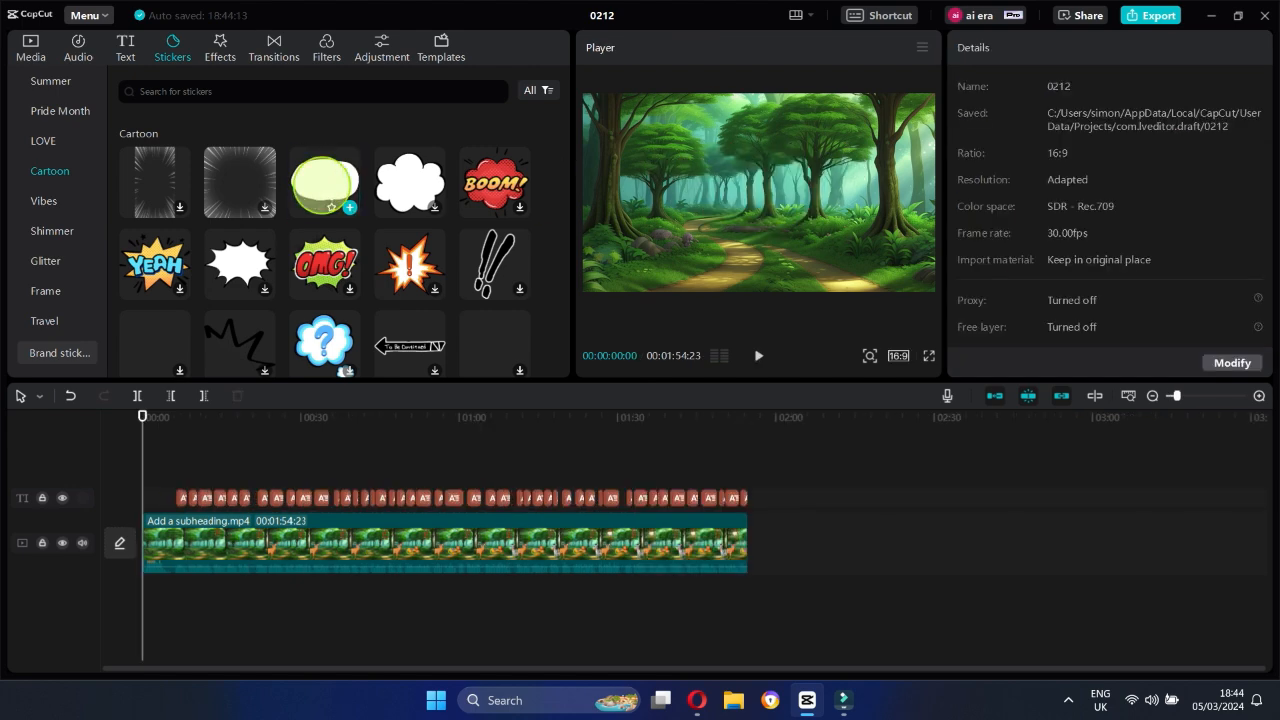
{"action": "left_click_drag", "start_coordinate": [324, 185], "coordinate": [171, 509]}
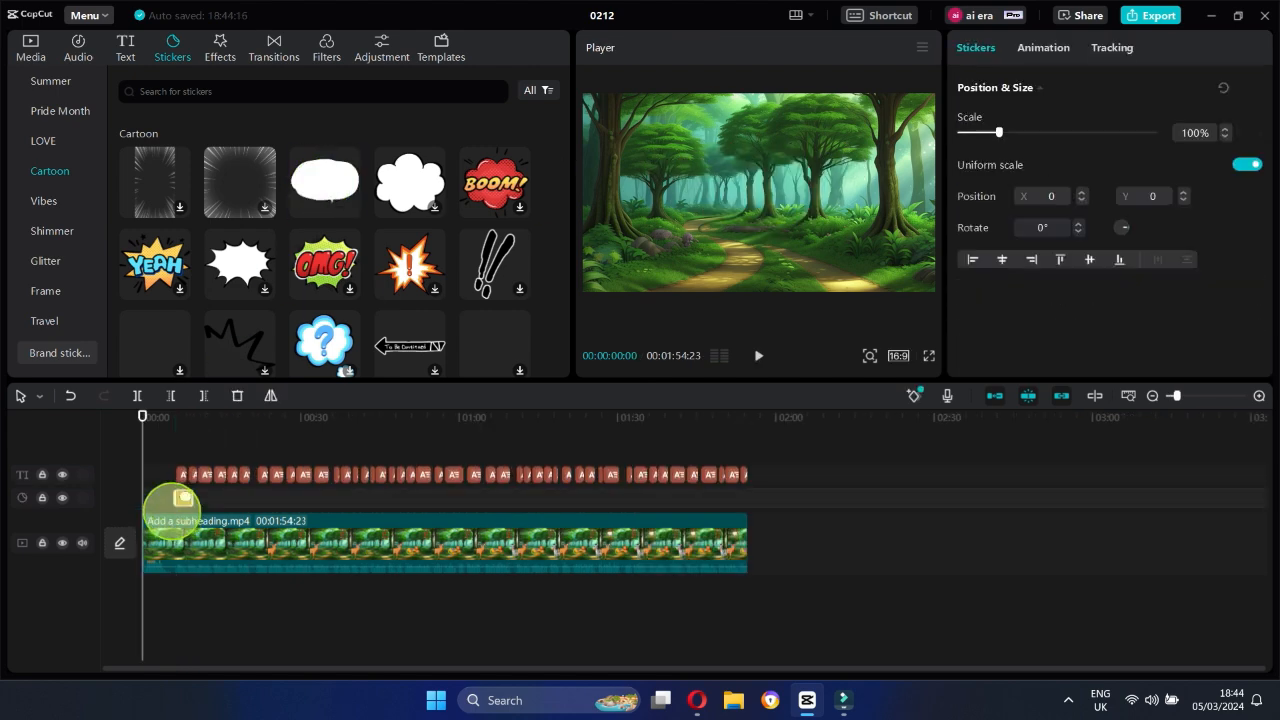
{"action": "scroll", "coordinate": [240, 500], "scroll_direction": "up", "scroll_amount": 8}
{"action": "left_click", "coordinate": [351, 418]}
{"action": "left_click_drag", "start_coordinate": [351, 418], "coordinate": [369, 420]}
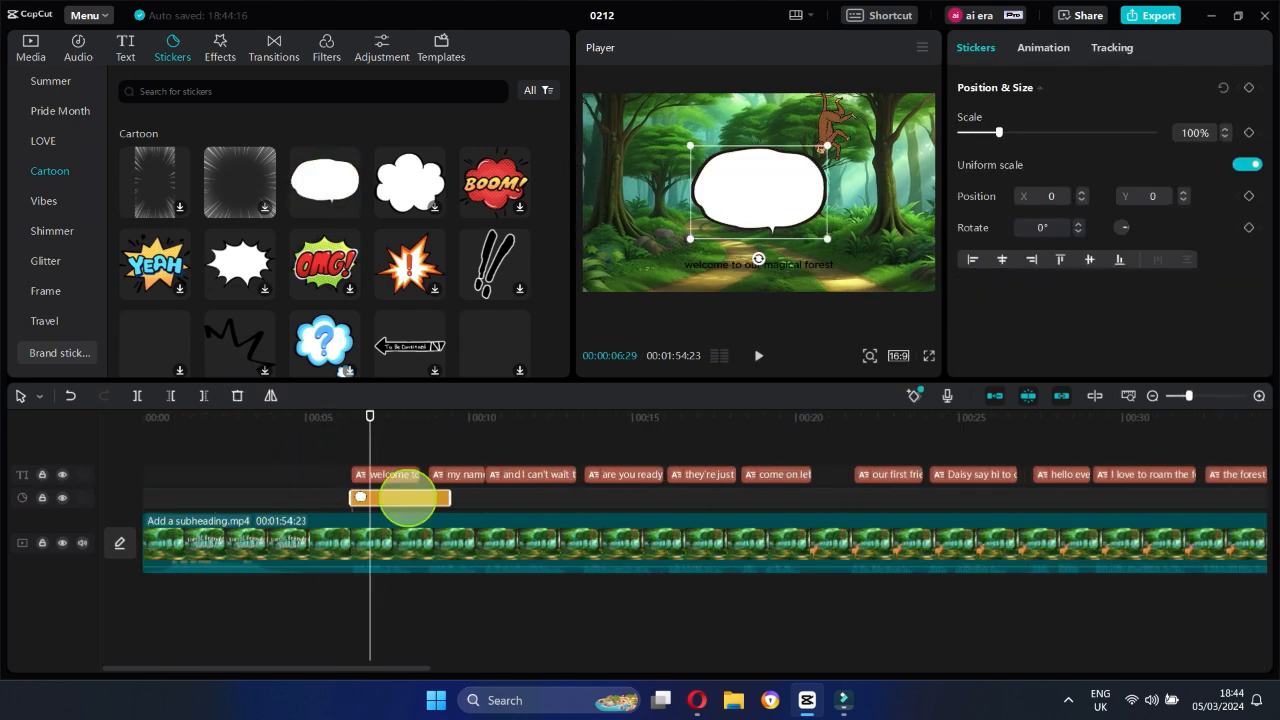
Rotate and shrink the speech bubble, place it just below the hanging monkey, and fit the "welcome to our magical forest" caption inside it
{"action": "left_click_drag", "start_coordinate": [816, 120], "coordinate": [770, 156]}
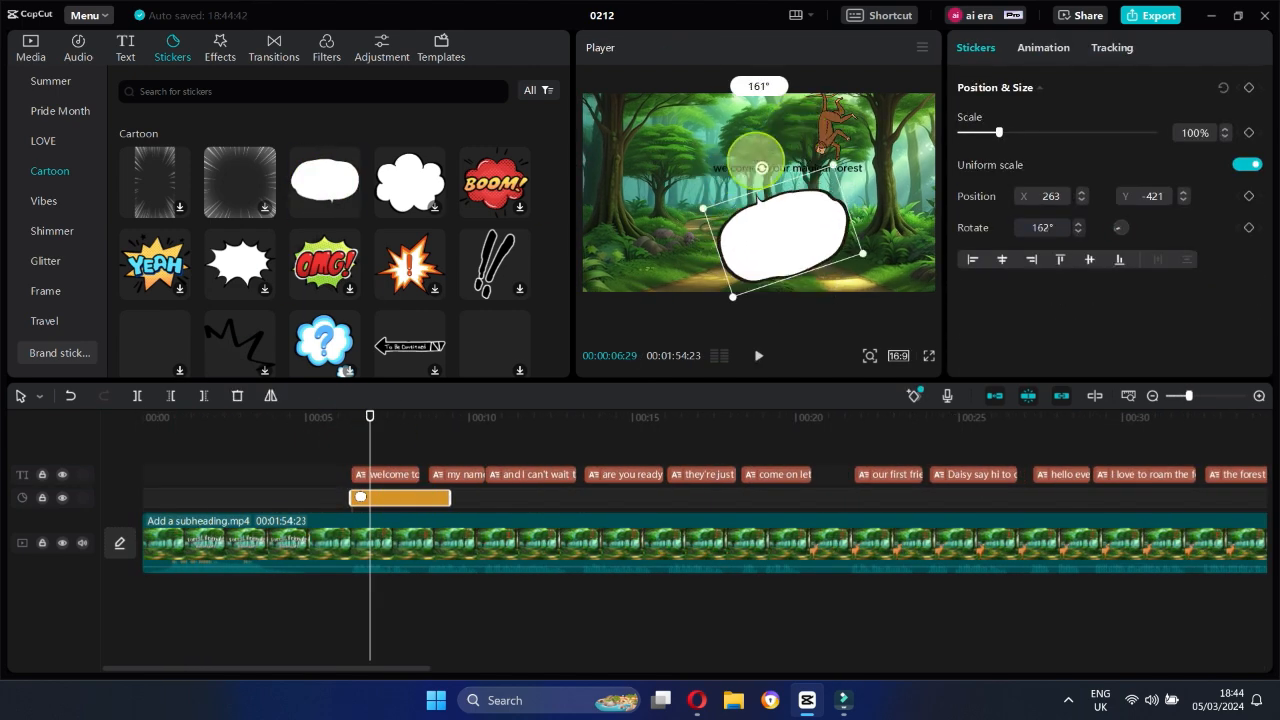
{"action": "left_click_drag", "start_coordinate": [725, 295], "coordinate": [828, 191]}
{"action": "left_click_drag", "start_coordinate": [824, 145], "coordinate": [814, 150]}
{"action": "left_click_drag", "start_coordinate": [831, 200], "coordinate": [856, 179]}
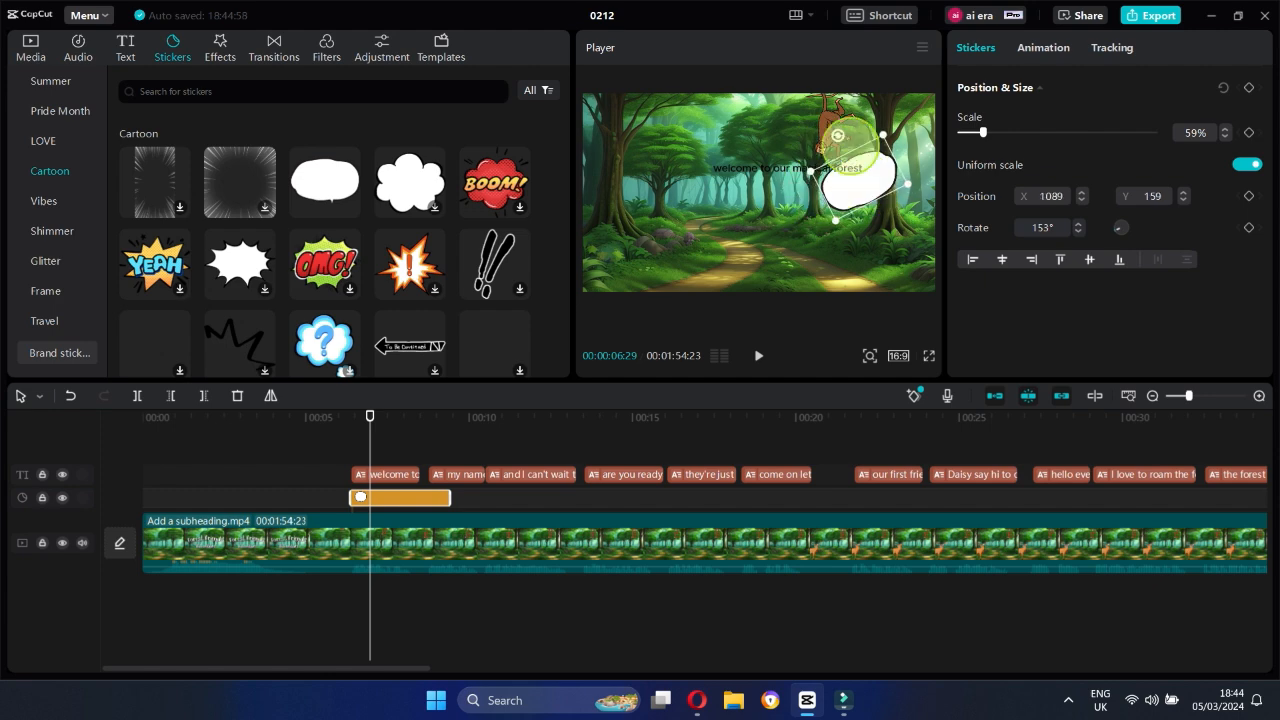
{"action": "left_click_drag", "start_coordinate": [840, 134], "coordinate": [845, 132]}
{"action": "left_click_drag", "start_coordinate": [803, 226], "coordinate": [795, 240]}
{"action": "left_click_drag", "start_coordinate": [835, 213], "coordinate": [843, 217]}
{"action": "left_click_drag", "start_coordinate": [754, 166], "coordinate": [885, 180]}
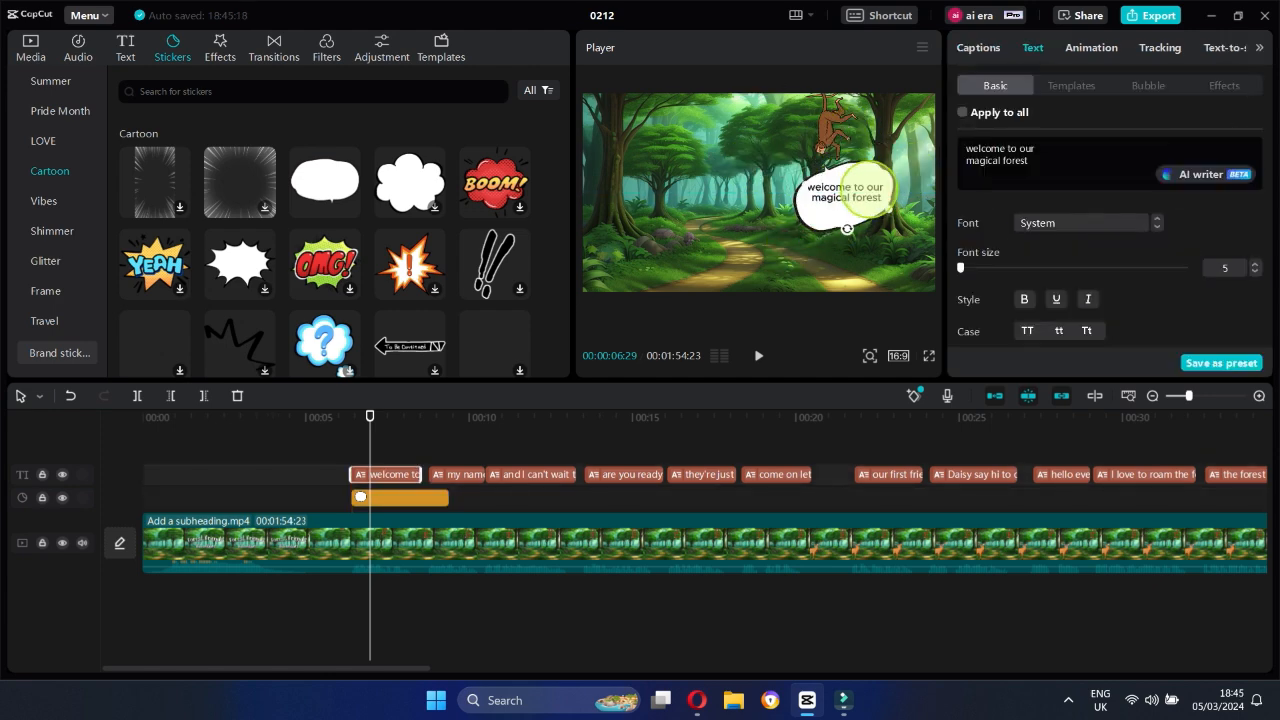